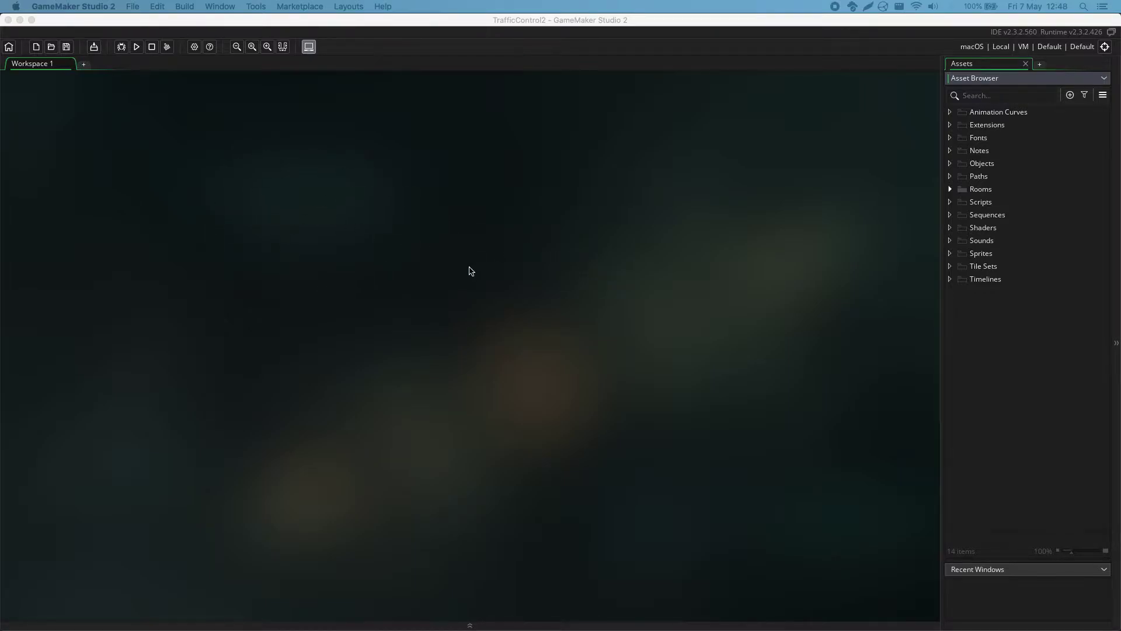
# Step: Bring up the workspace's Create options, then dismiss them without creating anything
pyautogui.rightClick(338, 201)
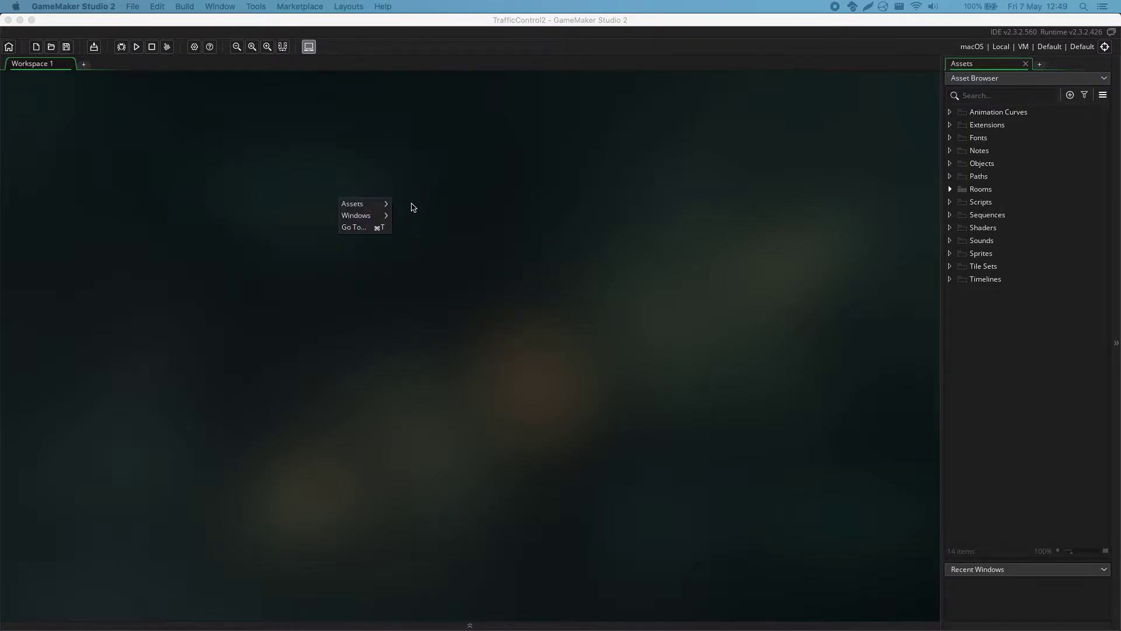
pyautogui.click(370, 209)
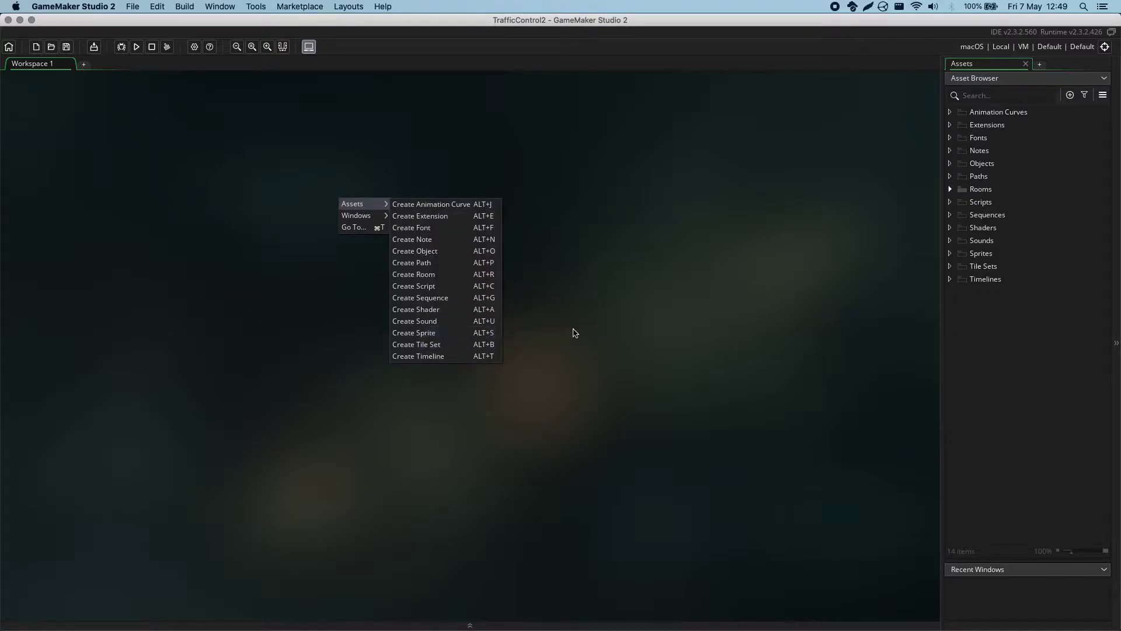
pyautogui.click(570, 288)
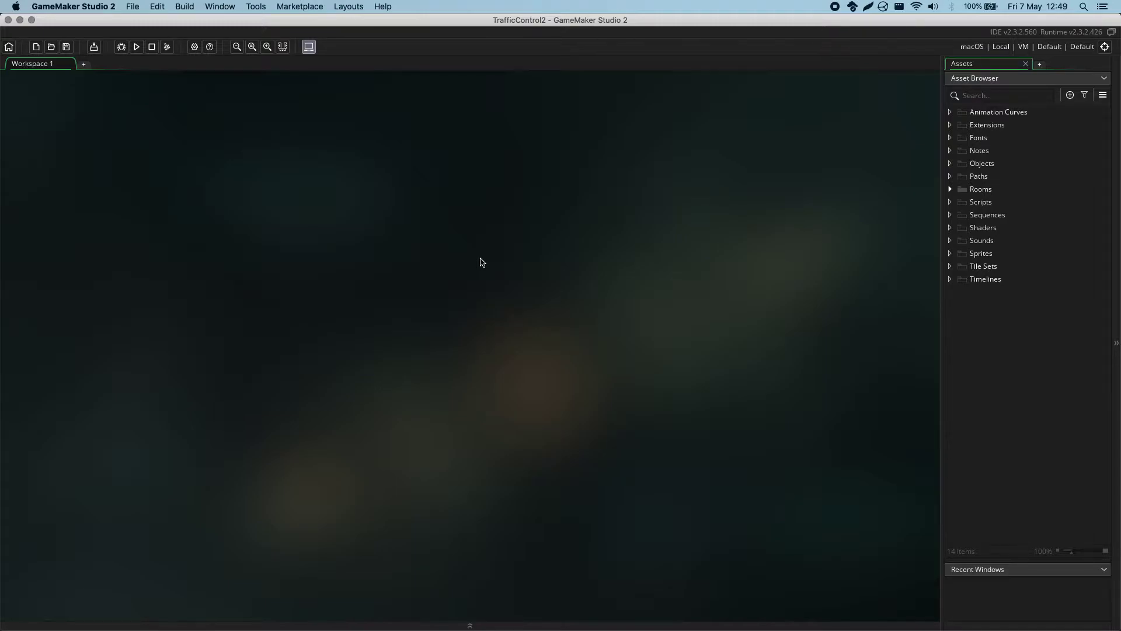
# Step: Select the Sprites folder in the Asset Browser and open its context options
pyautogui.click(1054, 76)
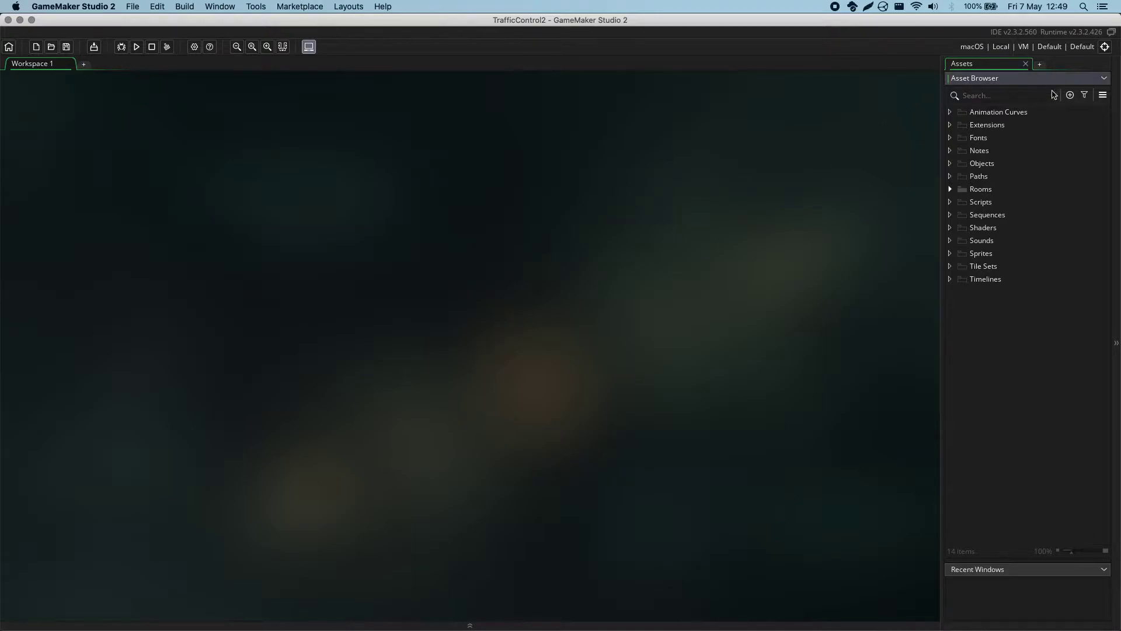
pyautogui.click(985, 254)
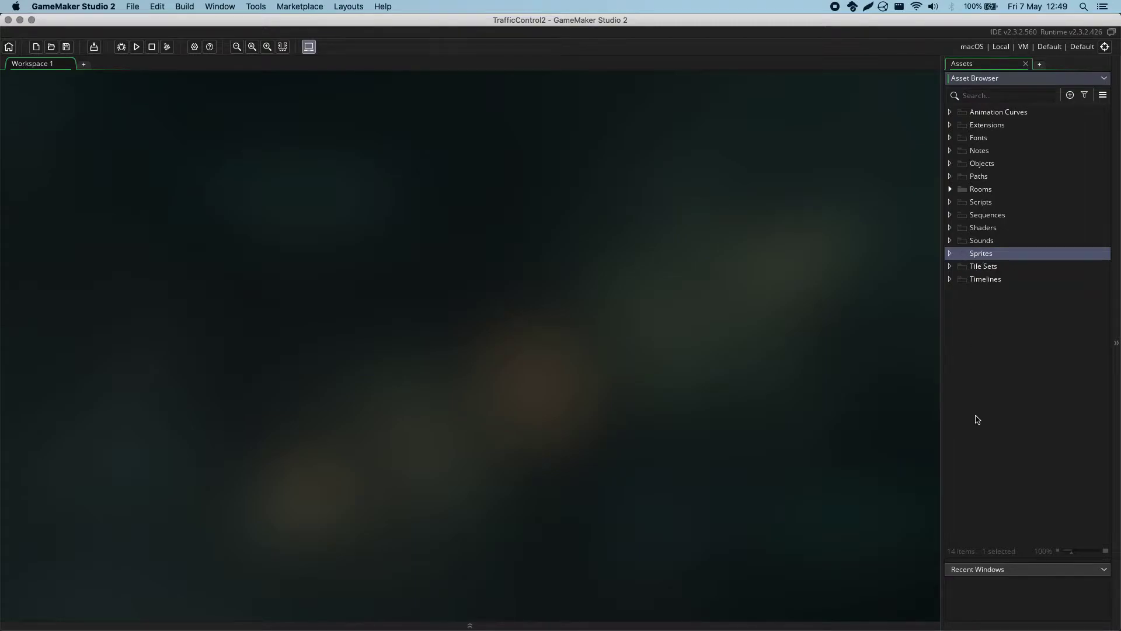
pyautogui.rightClick(992, 257)
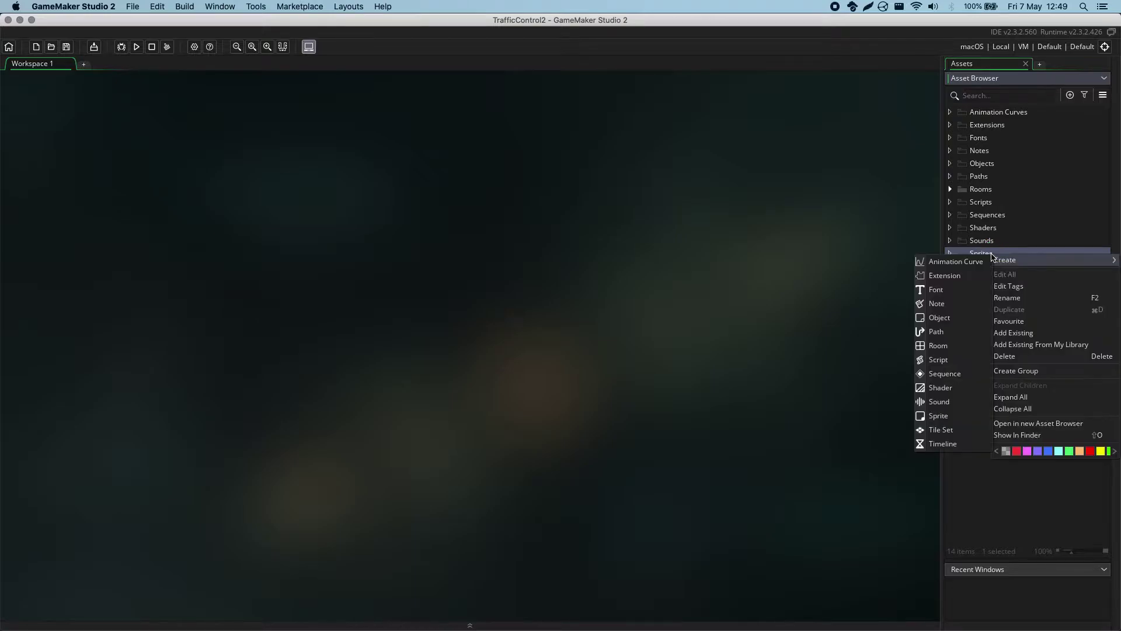
# Step: Create Sprite1 in the Sprites folder and zoom the workspace in on its properties
pyautogui.click(939, 416)
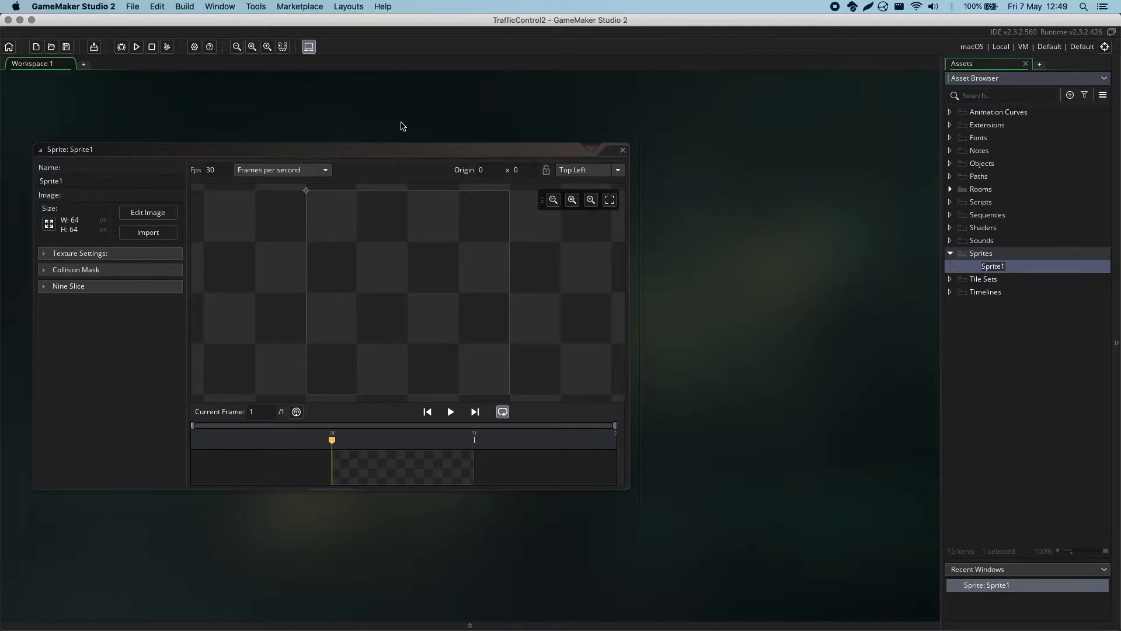
pyautogui.moveTo(320, 121); pyautogui.dragTo(593, 129, button='middle')
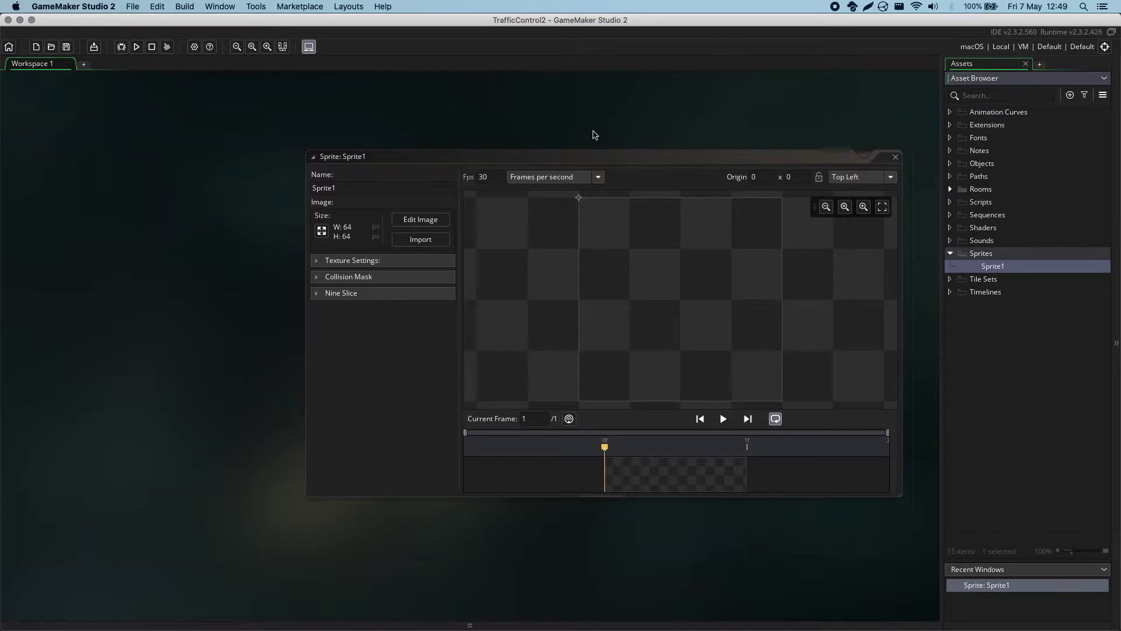
pyautogui.scroll(1, 358, 181)
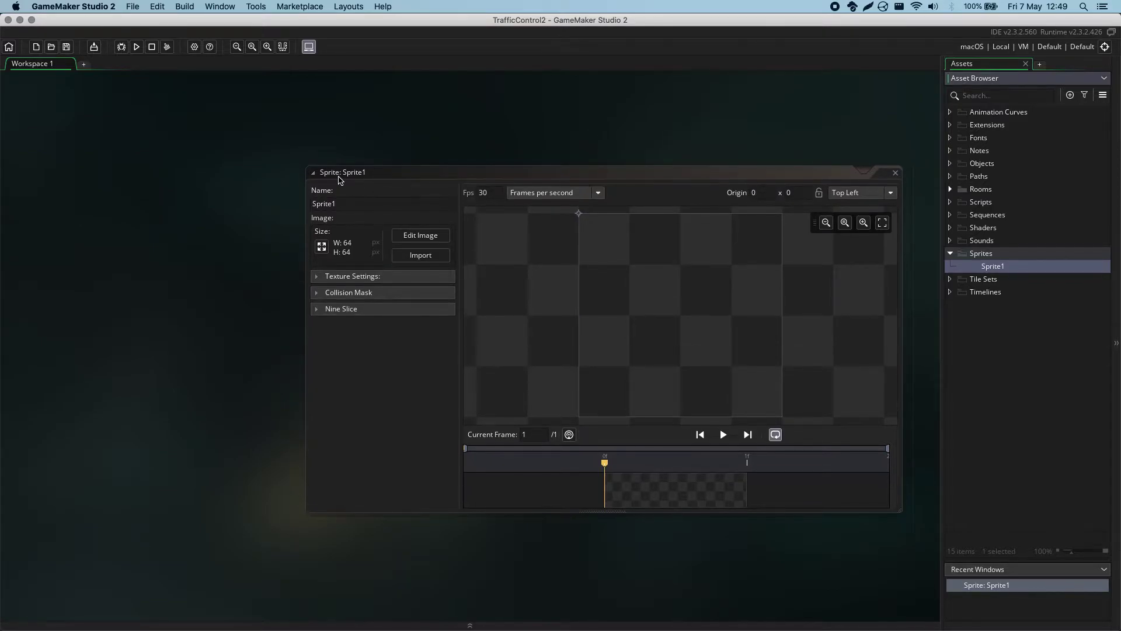
pyautogui.click(268, 47)
pyautogui.click(267, 47)
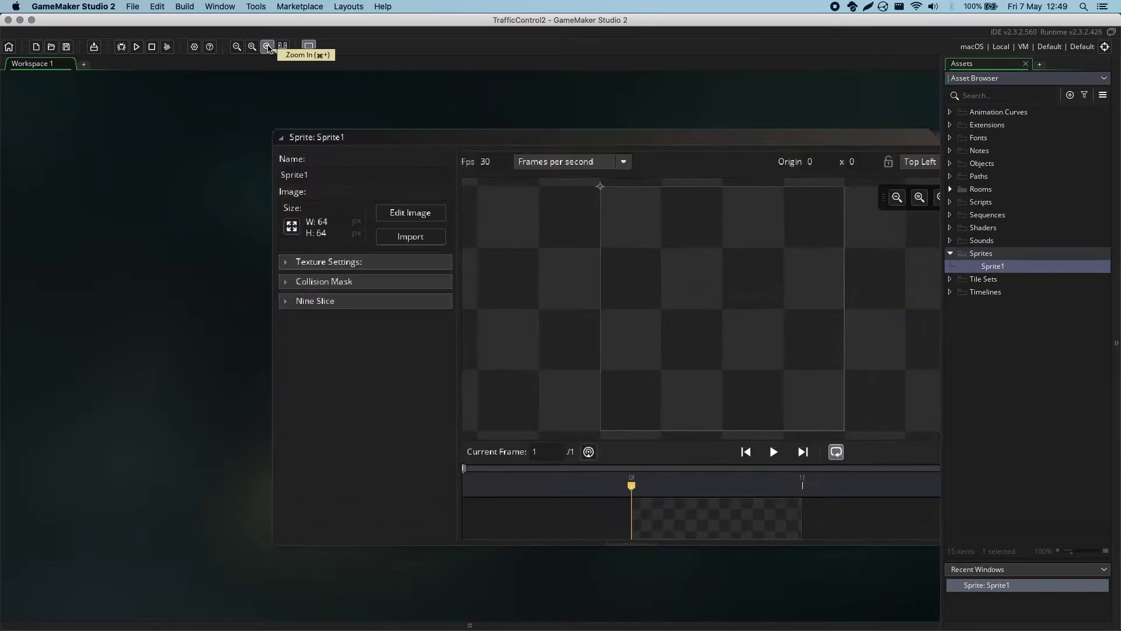
pyautogui.click(268, 47)
pyautogui.moveTo(147, 154); pyautogui.dragTo(243, 300, button='middle')
# Step: Put the cursor at the end of the Sprite1 text in the Name field
pyautogui.click(362, 252)
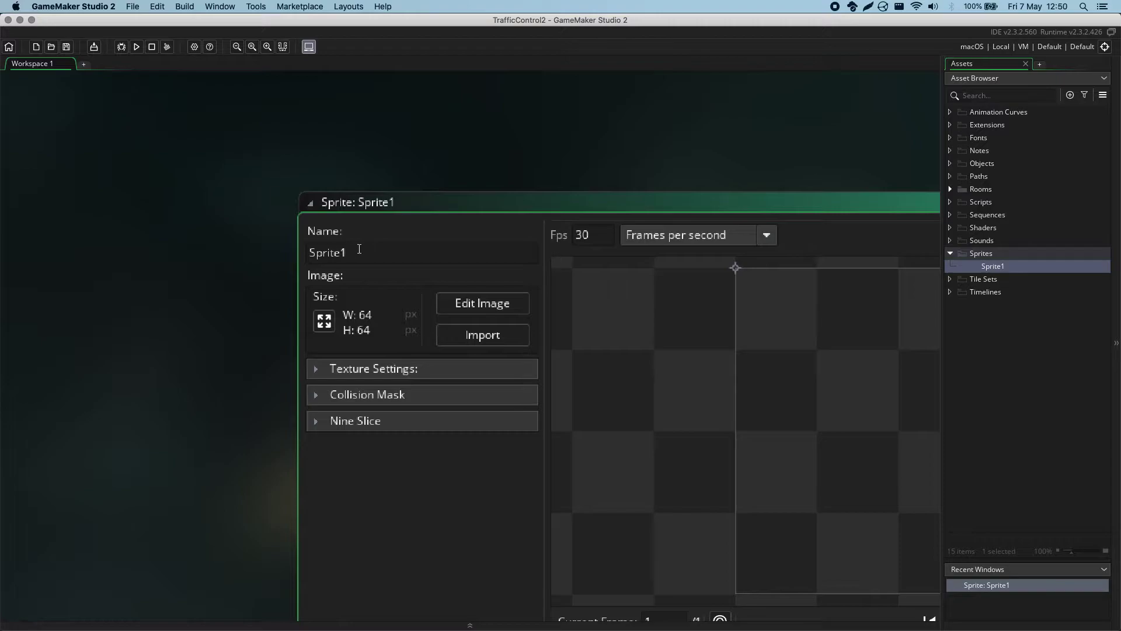
pyautogui.click(294, 251)
pyautogui.press('Right')
pyautogui.click(308, 252)
pyautogui.click(355, 251)
pyautogui.click(354, 250)
# Step: Erase Sprite1 and enter playerCharacter_spr as the sprite's name
pyautogui.press('BackSpace')
pyautogui.press('BackSpace')
pyautogui.press('BackSpace')
pyautogui.press('BackSpace')
pyautogui.press('BackSpace')
pyautogui.press('BackSpace')
pyautogui.press('BackSpace')
pyautogui.write('playerCharacter')
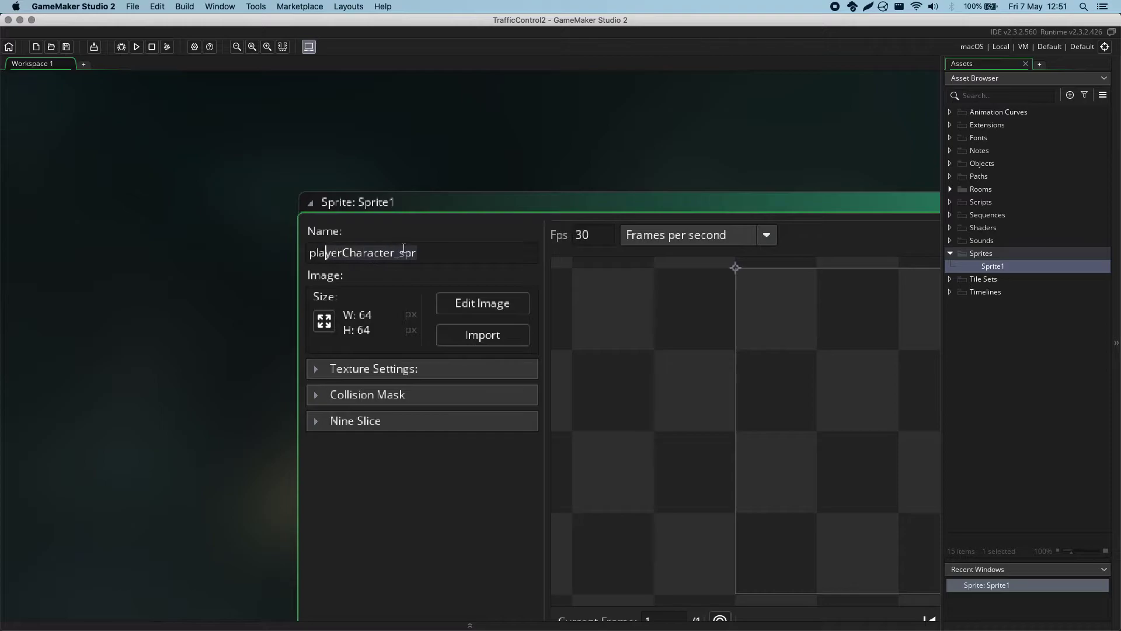
# Step: Clear the text selection in the Name field, leaving playerCharacter_spr intact
pyautogui.moveTo(326, 252); pyautogui.dragTo(295, 257)
pyautogui.click(421, 254)
pyautogui.click(408, 252)
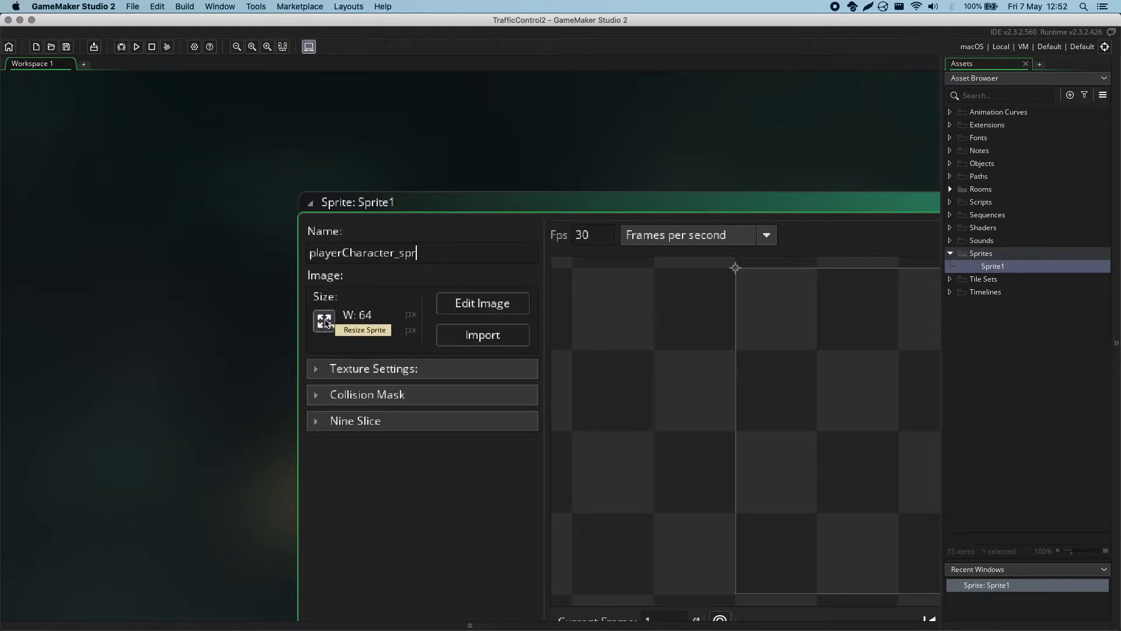
# Step: Commit the name and bring up the sprite's Resize Properties, centred in the workspace
pyautogui.click(324, 321)
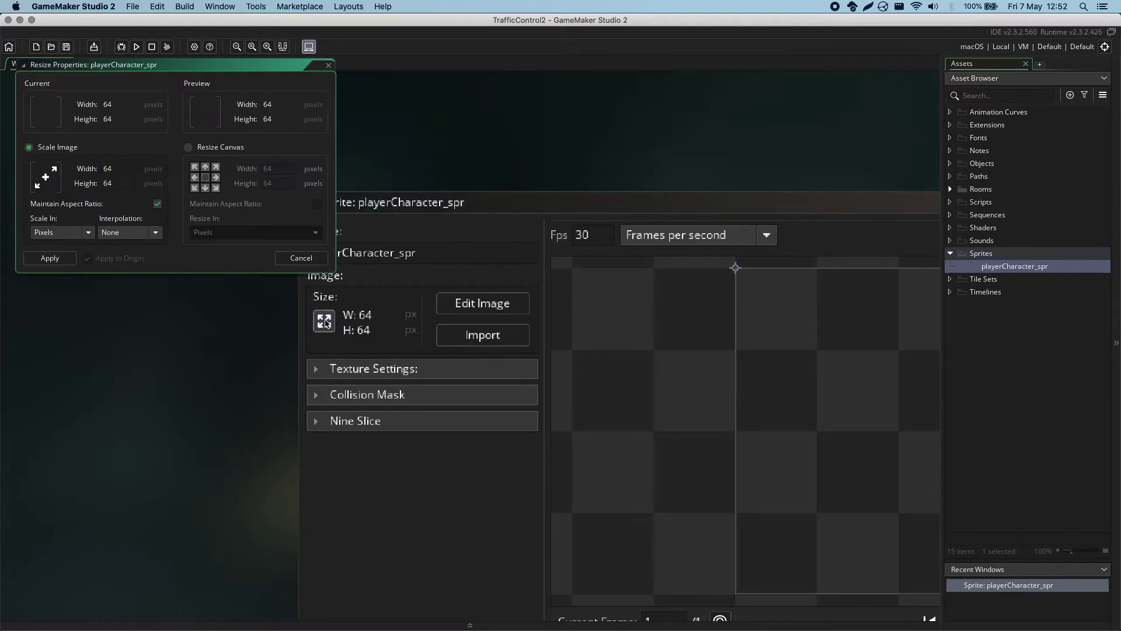
pyautogui.moveTo(243, 69); pyautogui.dragTo(447, 182)
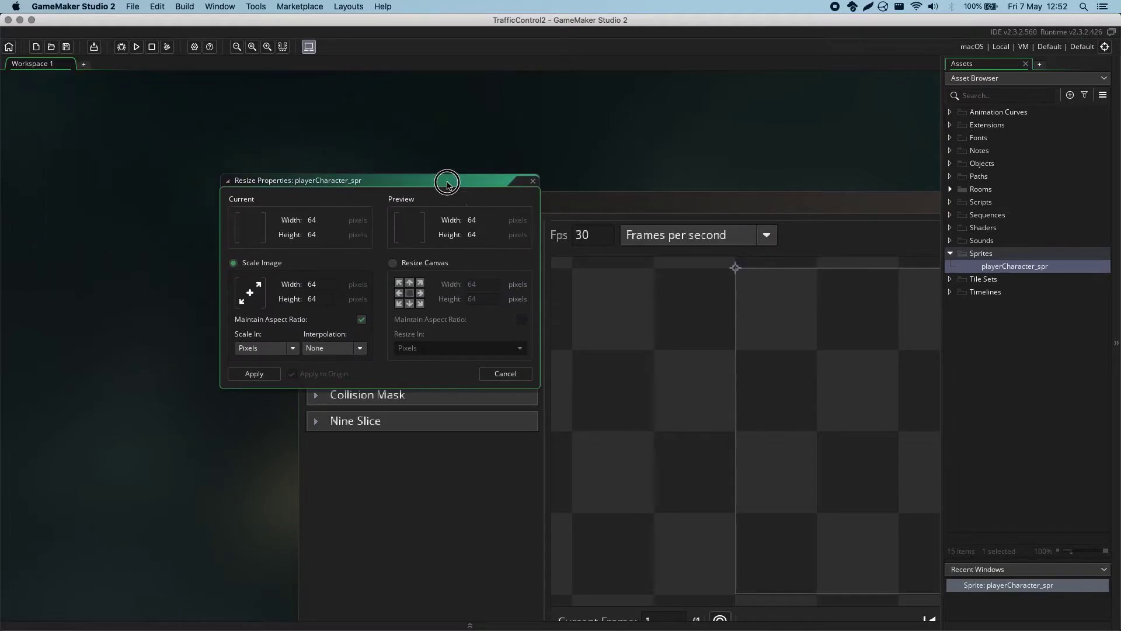
pyautogui.click(266, 48)
pyautogui.click(237, 47)
pyautogui.moveTo(383, 185)
pyautogui.mouseDown()
pyautogui.moveTo(469, 208)
pyautogui.moveTo(390, 174)
pyautogui.mouseUp()
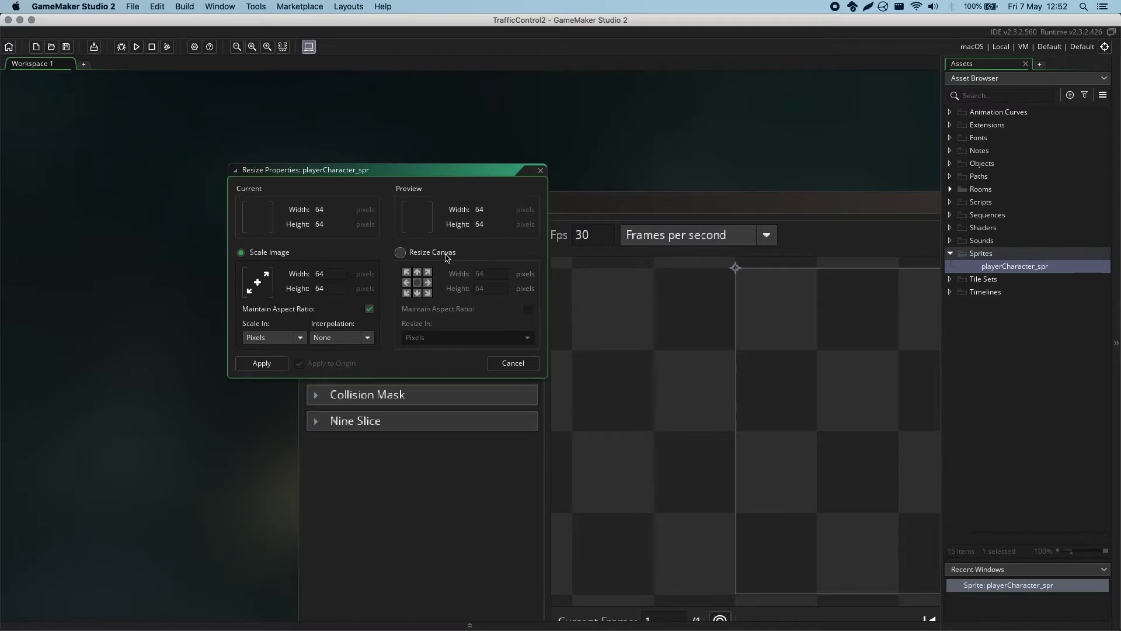
# Step: Resize the canvas (not scale) to 32 × 32 pixels and apply it
pyautogui.click(401, 252)
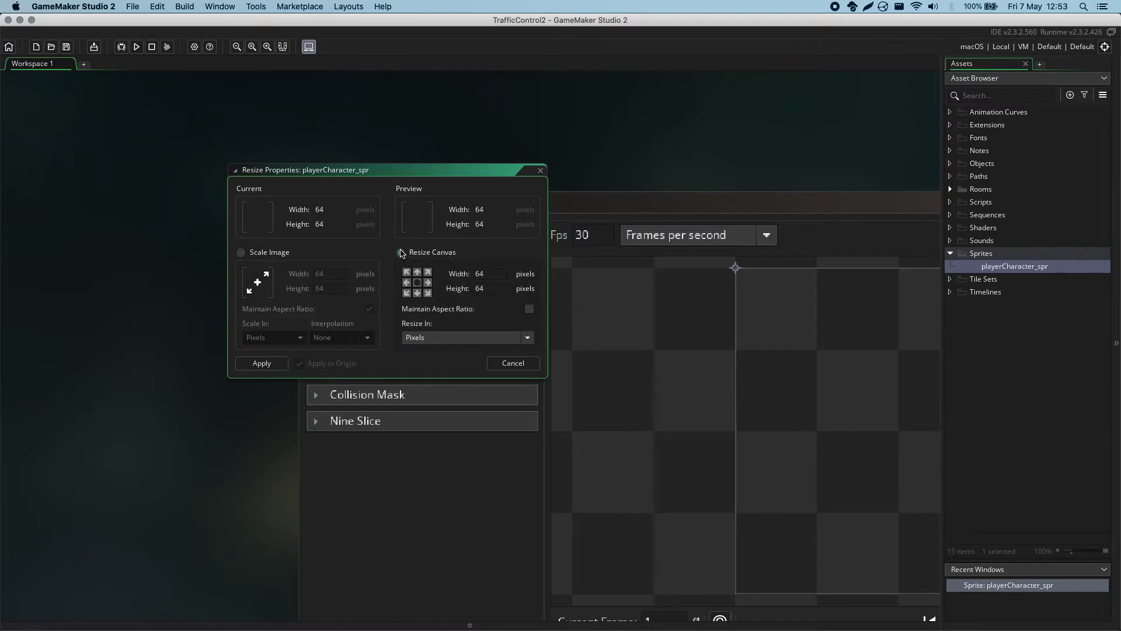
pyautogui.click(457, 270)
pyautogui.click(462, 289)
pyautogui.click(454, 272)
pyautogui.click(470, 272)
pyautogui.click(470, 272)
pyautogui.press('Delete')
pyautogui.press('Delete')
pyautogui.write('32')
pyautogui.press('Tab')
pyautogui.press('Delete')
pyautogui.press('Delete')
pyautogui.write('32')
pyautogui.press('Tab')
pyautogui.click(278, 364)
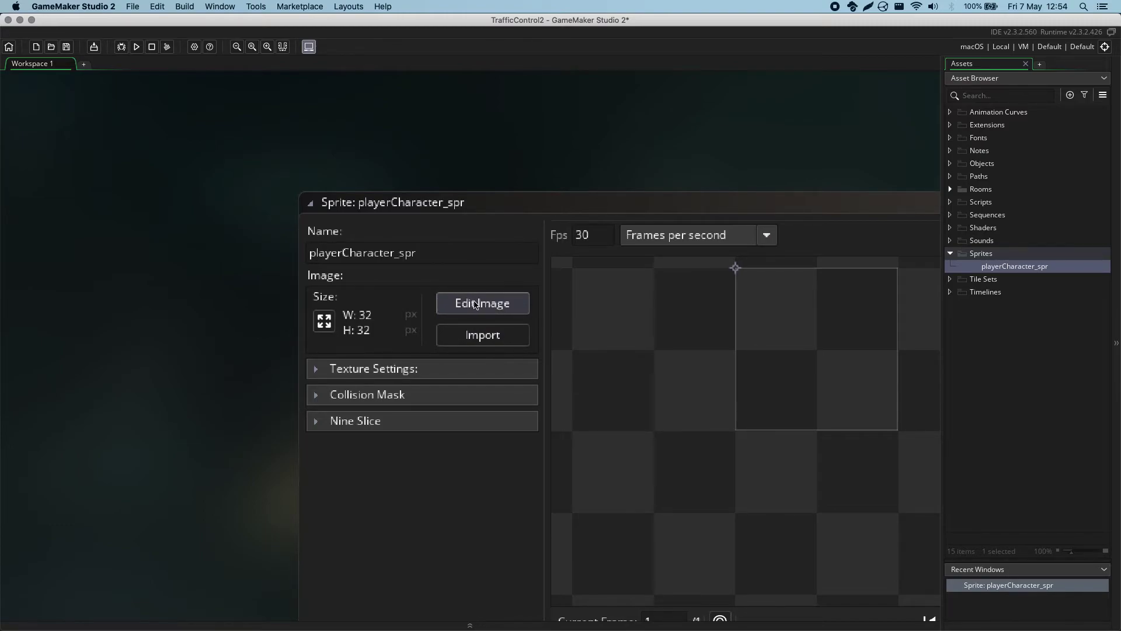
# Step: Open the sprite image for editing in black, undoing two stray test pixels
pyautogui.click(475, 303)
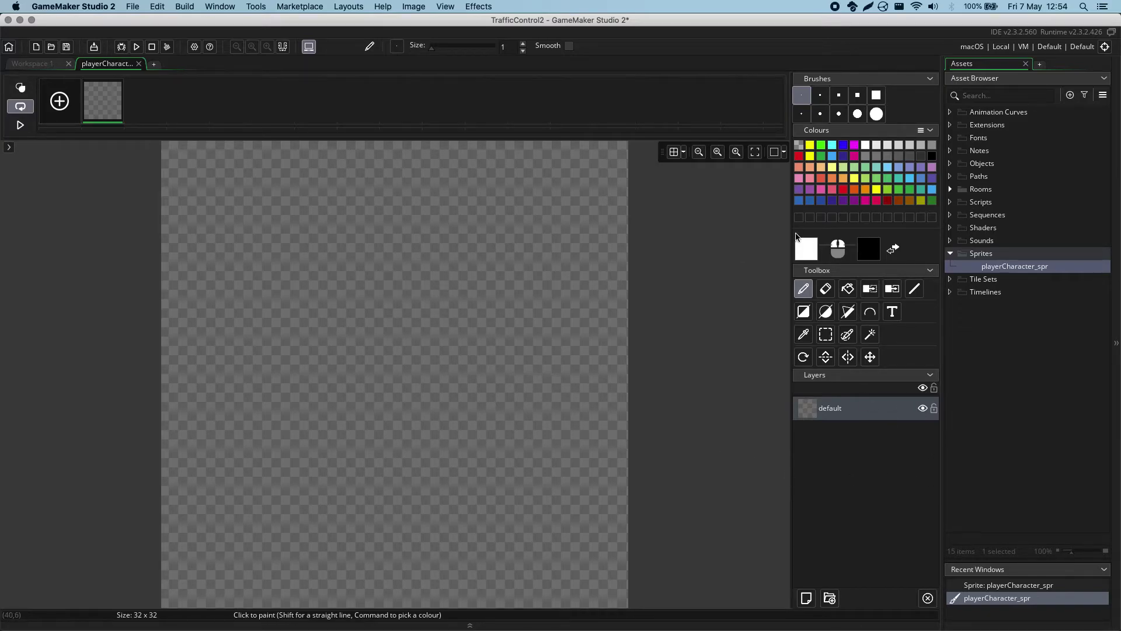
pyautogui.click(931, 156)
pyautogui.click(285, 236)
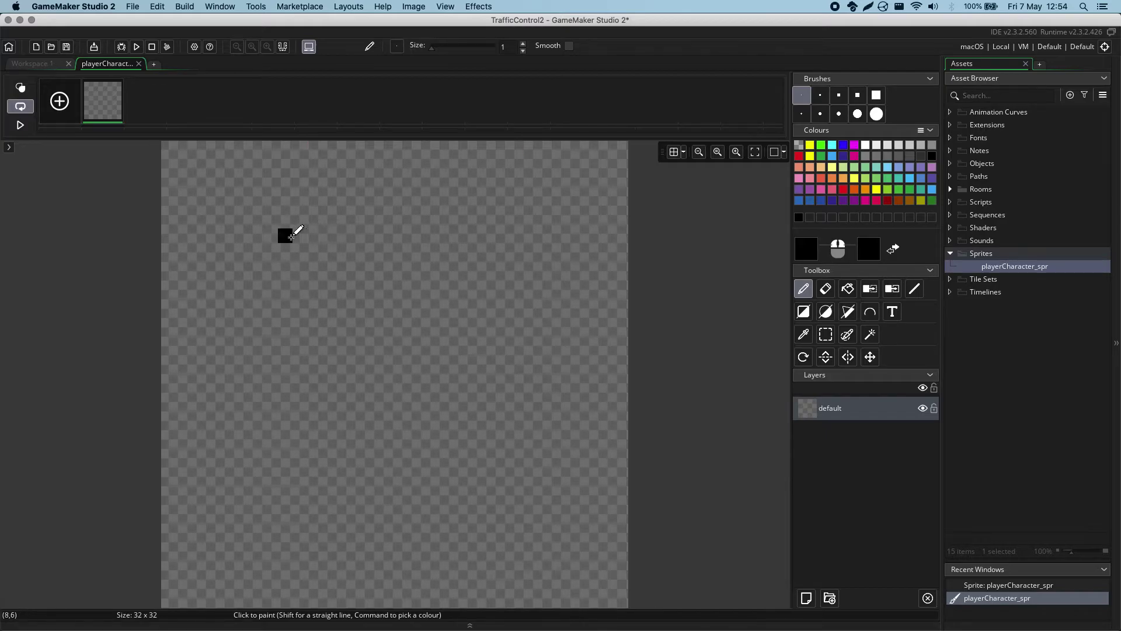
pyautogui.click(299, 235)
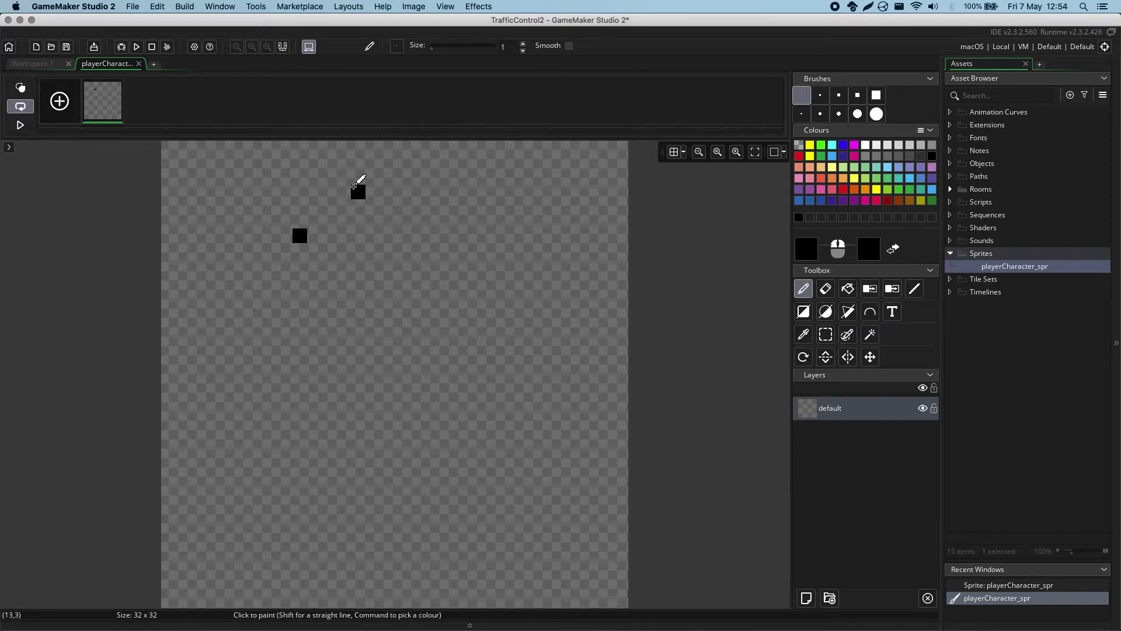
pyautogui.press('super+z')
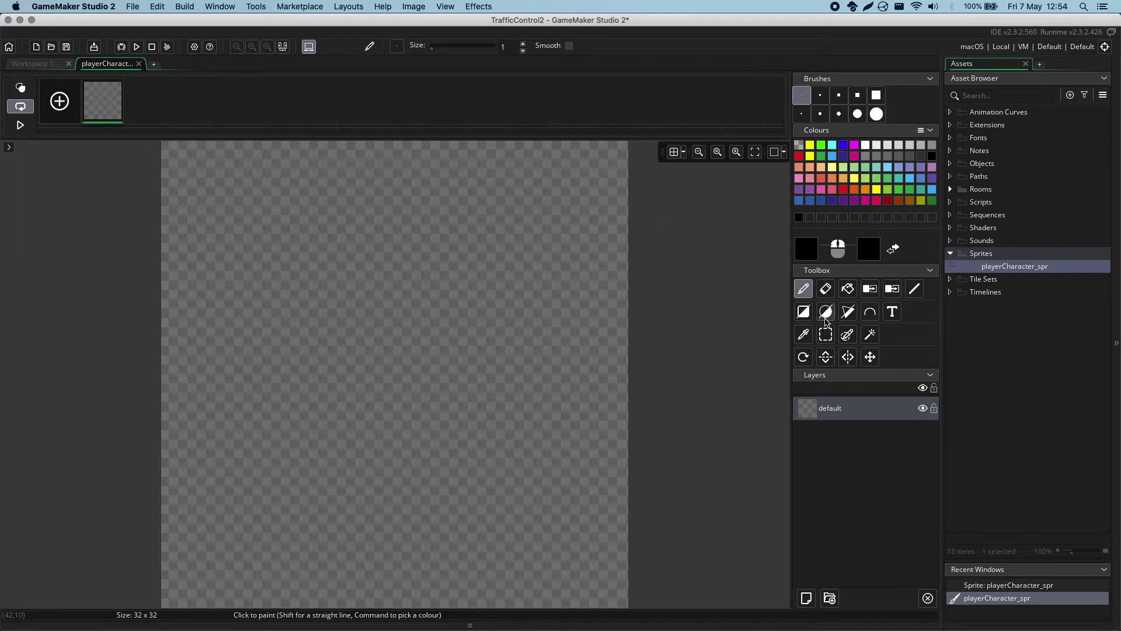
# Step: Draw a filled black circle as the stick figure's head
pyautogui.click(826, 311)
pyautogui.moveTo(343, 197); pyautogui.dragTo(328, 175)
pyautogui.moveTo(387, 222); pyautogui.dragTo(490, 323)
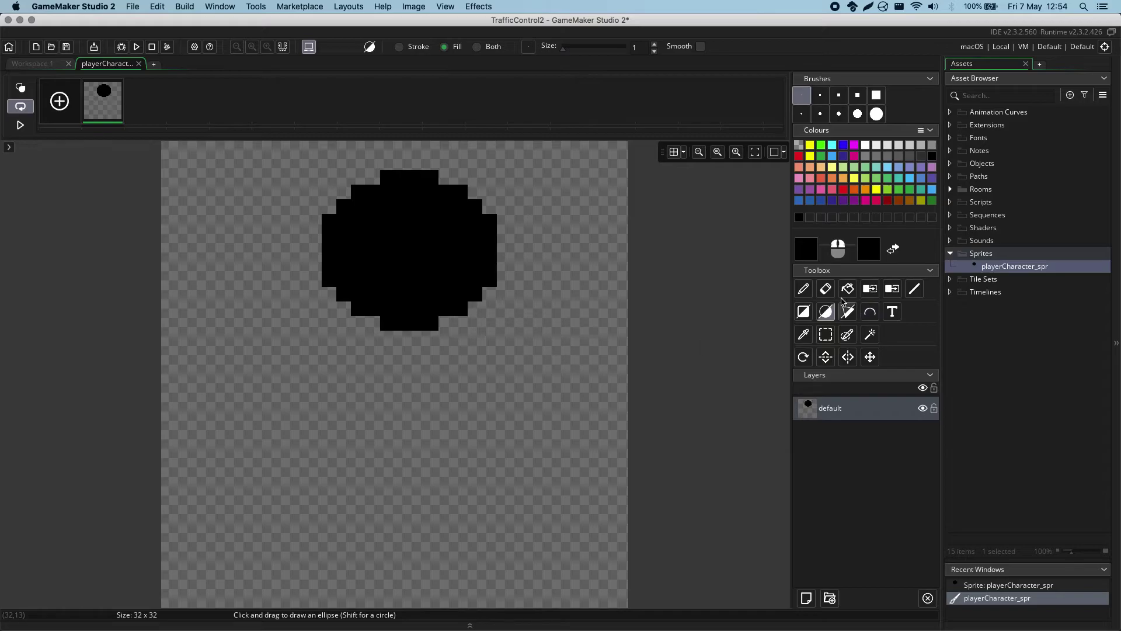
# Step: Draw the body, legs and arms with black lines, then select white
pyautogui.click(914, 289)
pyautogui.moveTo(402, 338); pyautogui.dragTo(387, 469)
pyautogui.moveTo(387, 525); pyautogui.dragTo(344, 606)
pyautogui.click(416, 572)
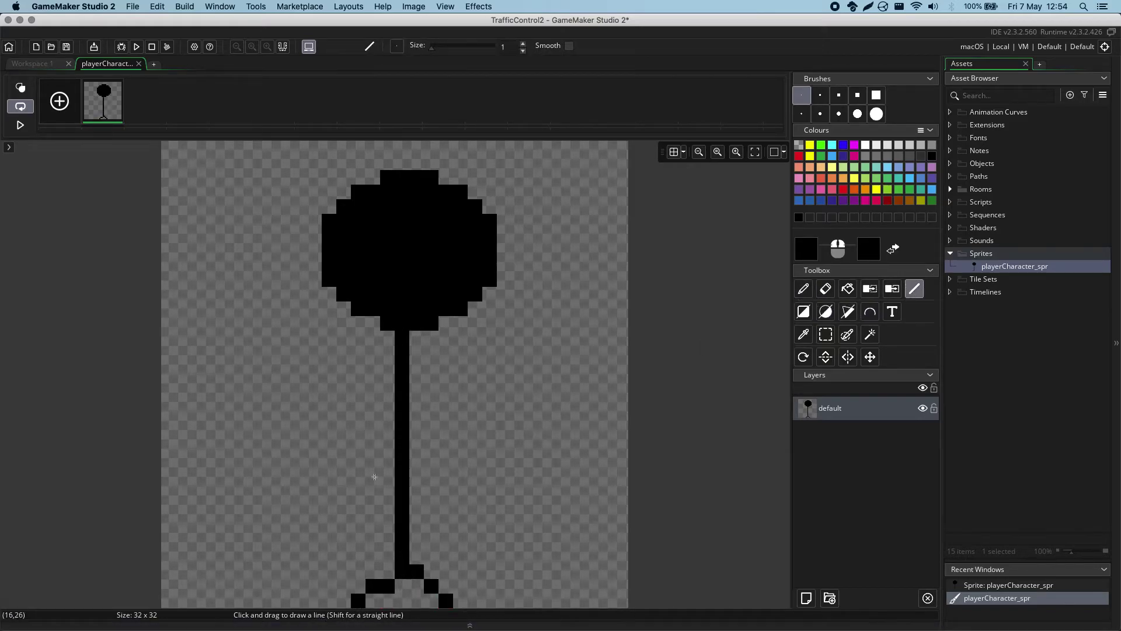
pyautogui.moveTo(285, 396); pyautogui.dragTo(523, 383)
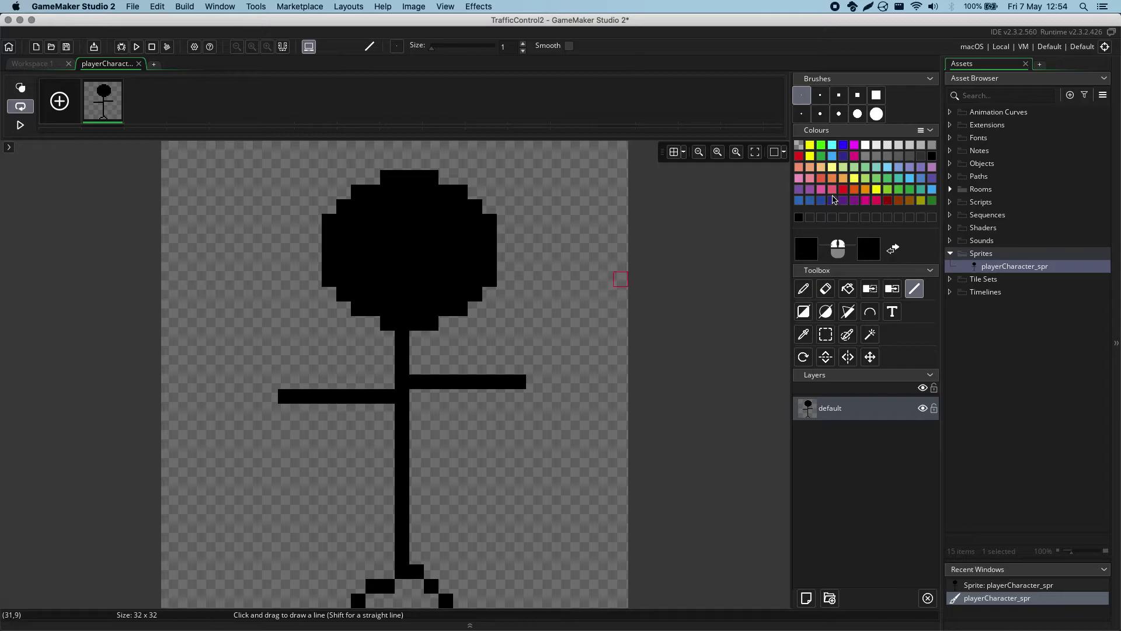
pyautogui.click(866, 146)
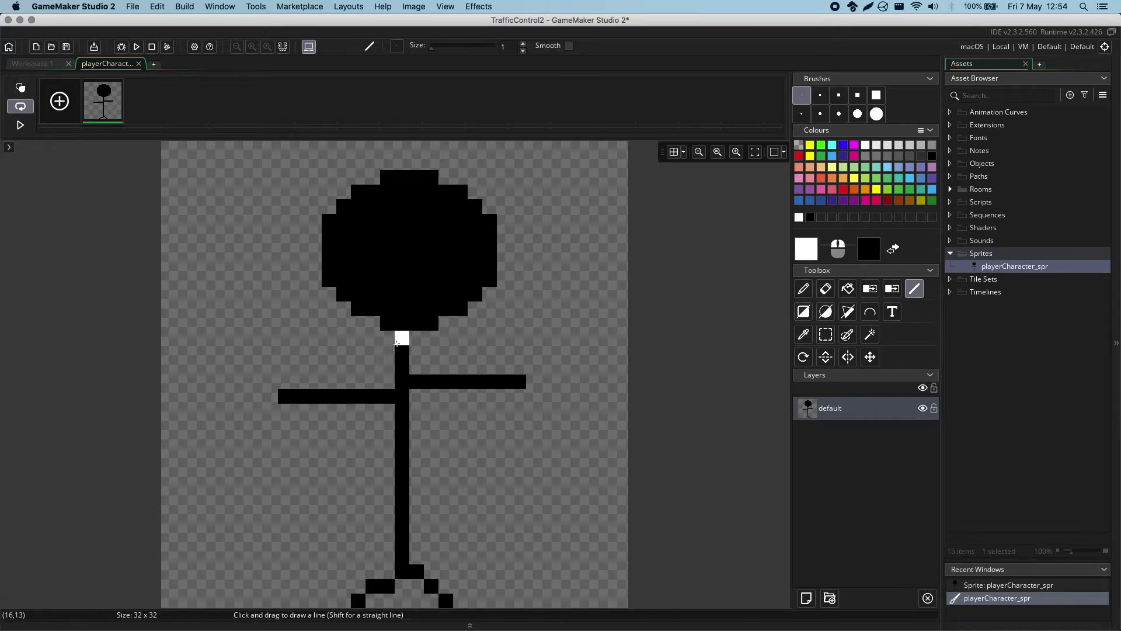
# Step: Trace a white line over the stick figure's body, right arm and right leg
pyautogui.click(414, 344)
pyautogui.moveTo(415, 344)
pyautogui.mouseDown()
pyautogui.moveTo(537, 362)
pyautogui.moveTo(522, 363)
pyautogui.moveTo(535, 378)
pyautogui.moveTo(522, 394)
pyautogui.moveTo(413, 398)
pyautogui.moveTo(414, 550)
pyautogui.moveTo(423, 577)
pyautogui.moveTo(460, 571)
pyautogui.mouseUp()
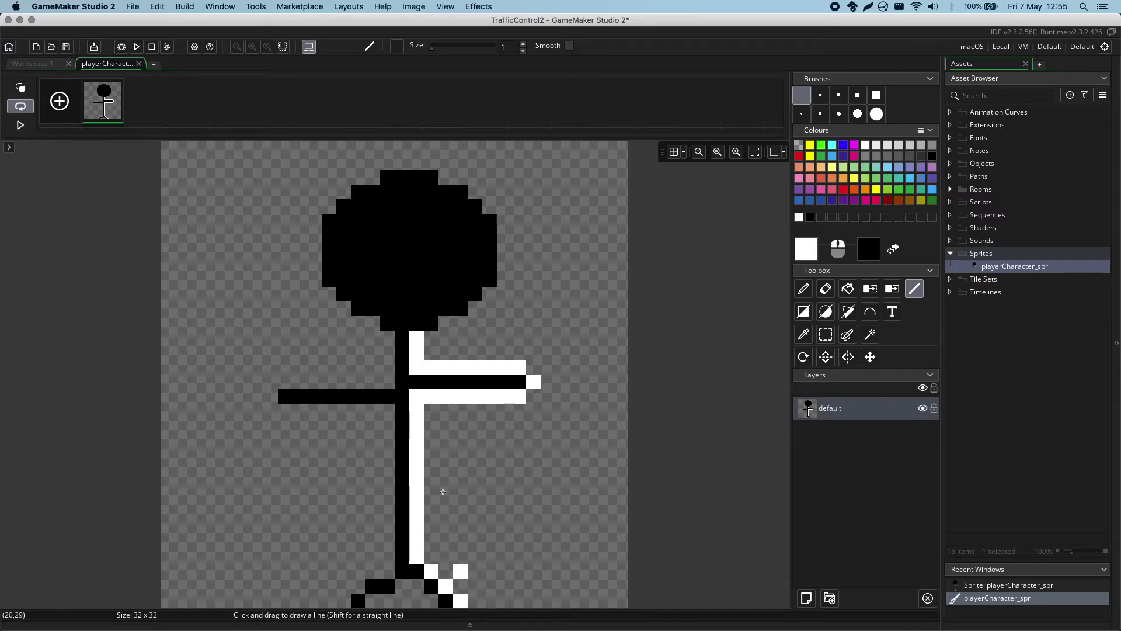
# Step: Close the image editor and bring the playerCharacter_spr sprite window fully into view
pyautogui.click(139, 65)
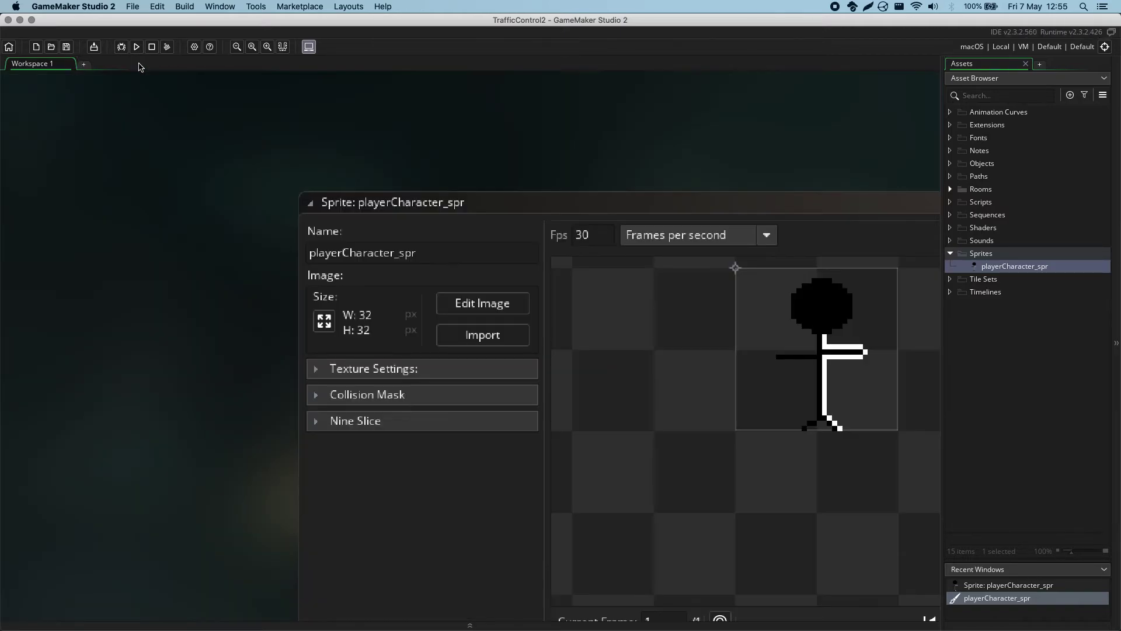
pyautogui.click(816, 212)
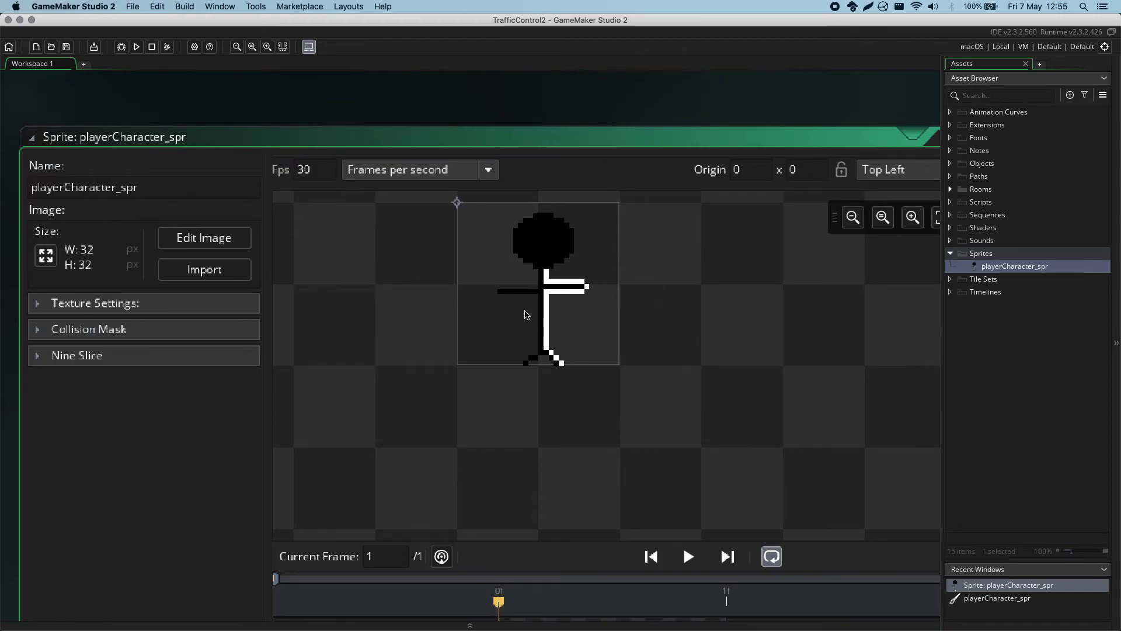
pyautogui.click(83, 186)
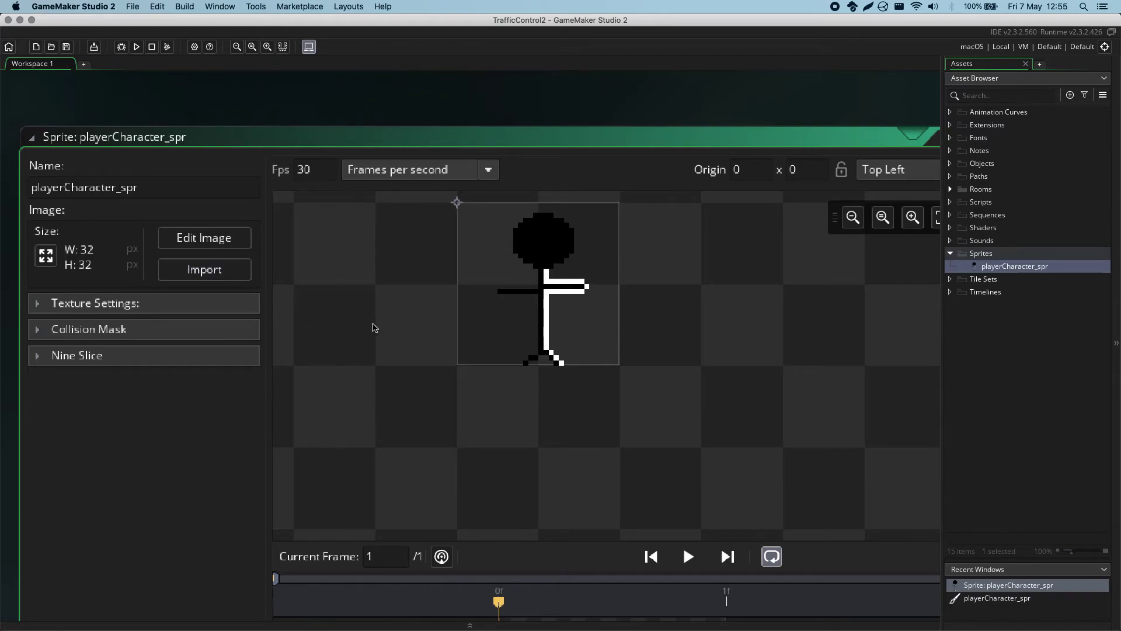
pyautogui.hotkey('ctrl', 'Right')
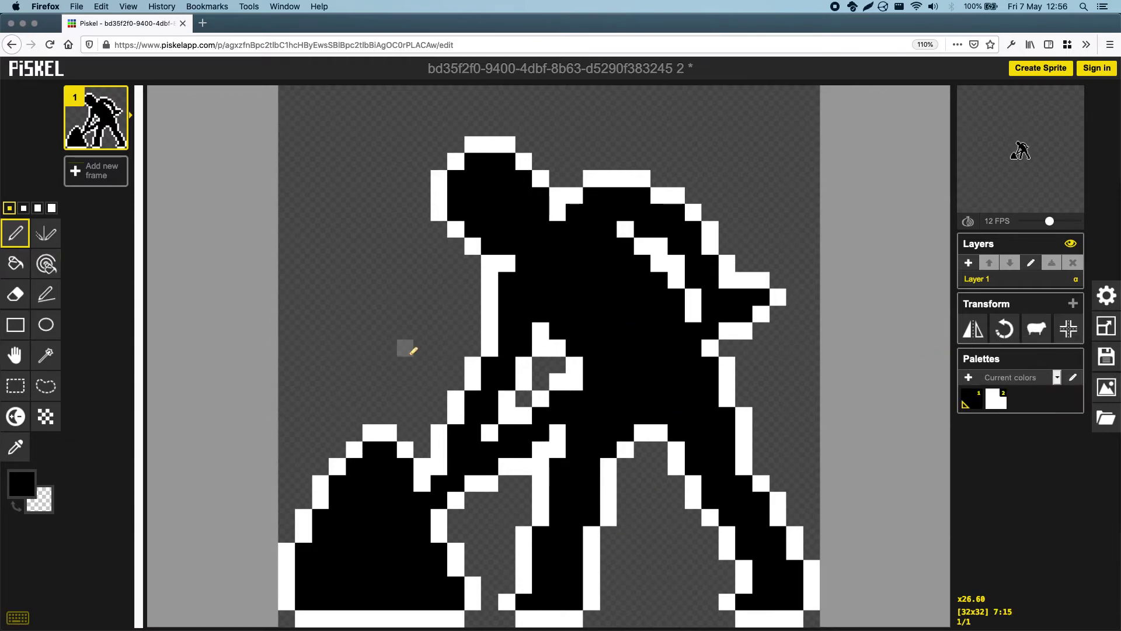
pyautogui.hotkey('ctrl', 'Left')
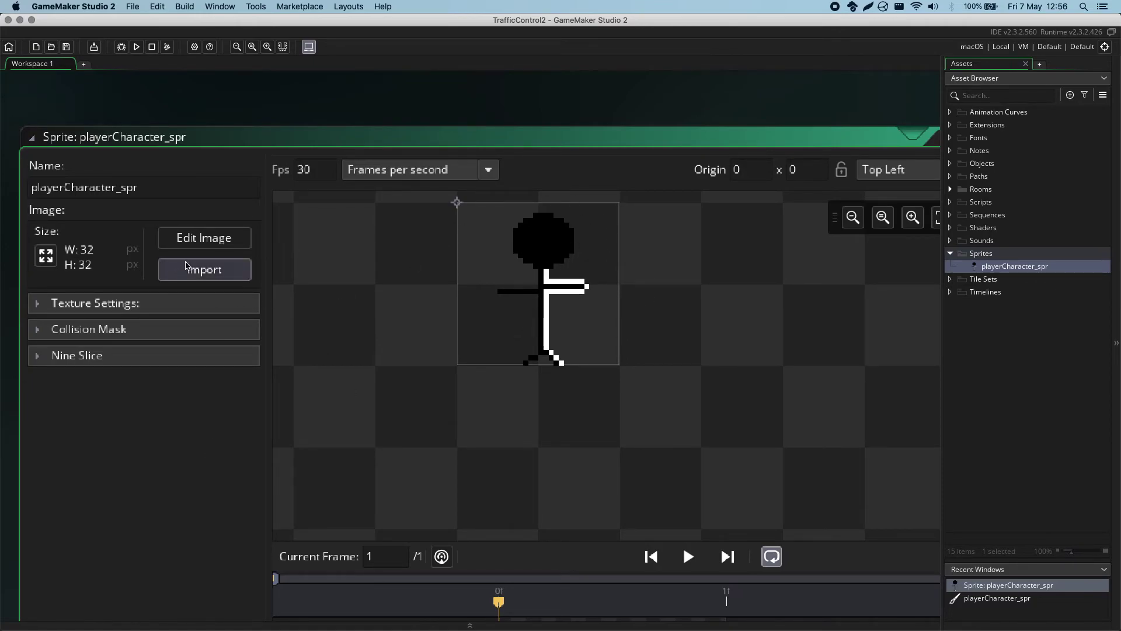
# Step: Choose Graphics/Player.png for import and drag the overwrite warning aside
pyautogui.click(192, 270)
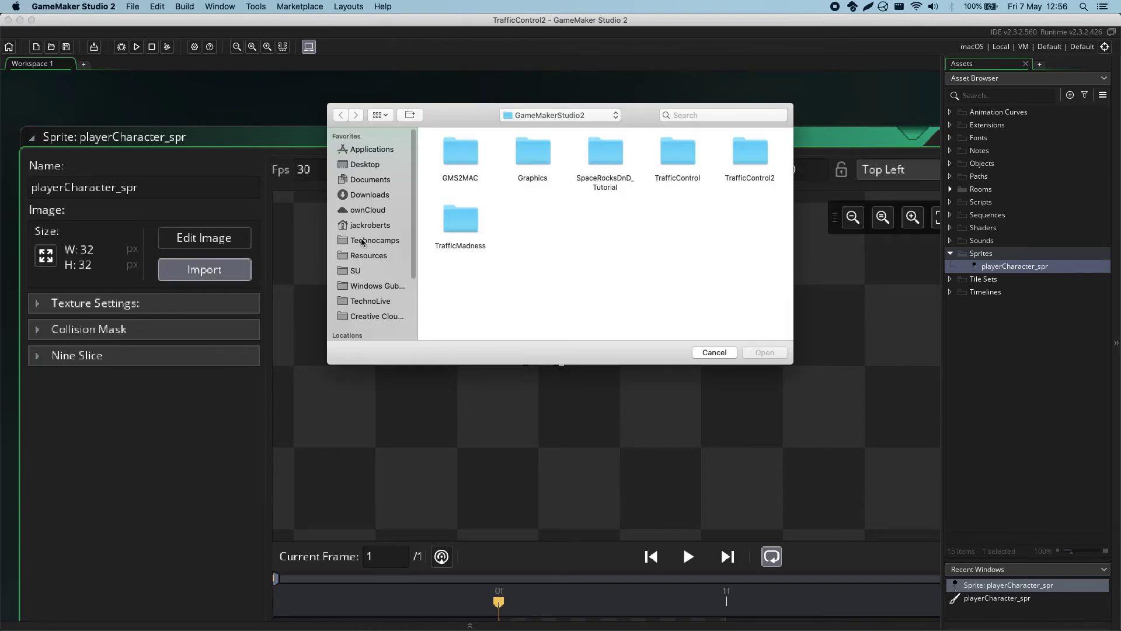
pyautogui.doubleClick(518, 162)
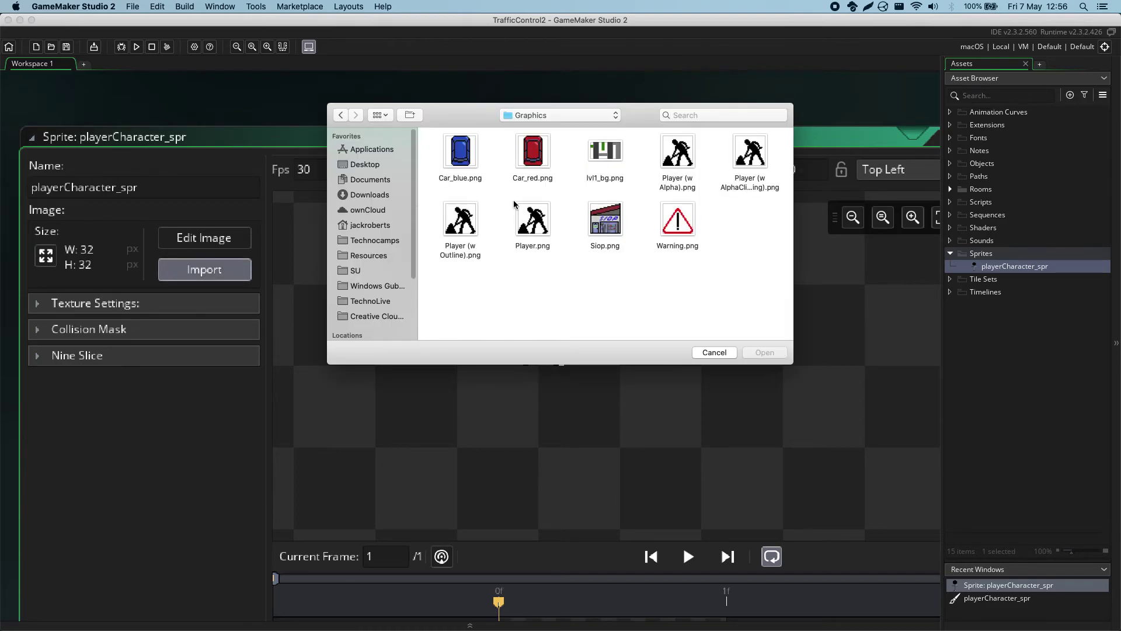
pyautogui.click(542, 224)
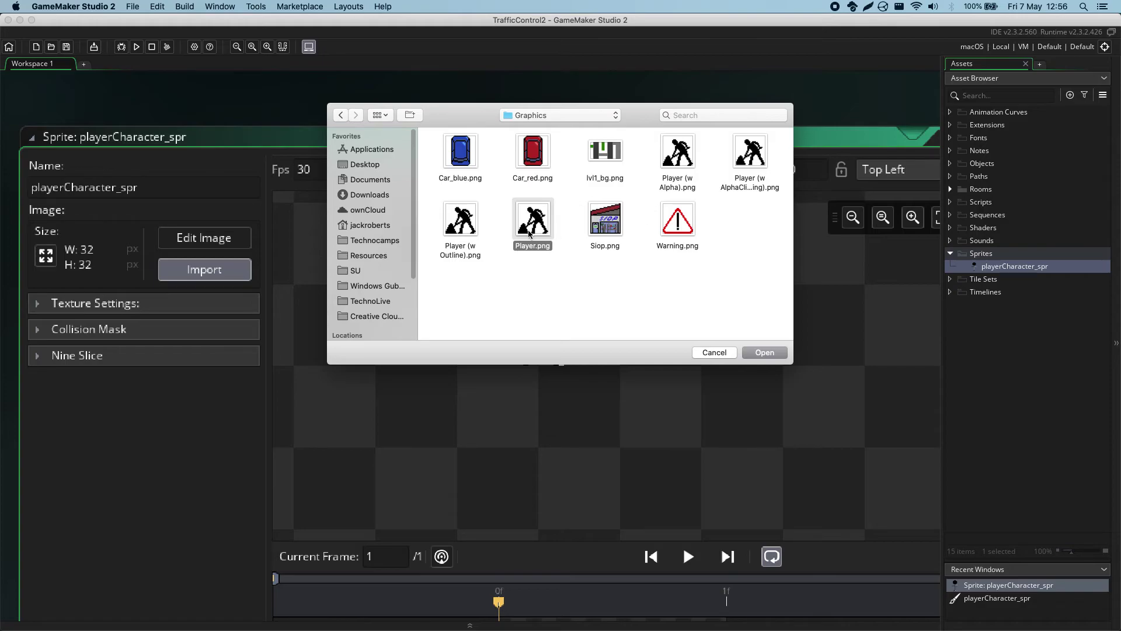
pyautogui.click(772, 353)
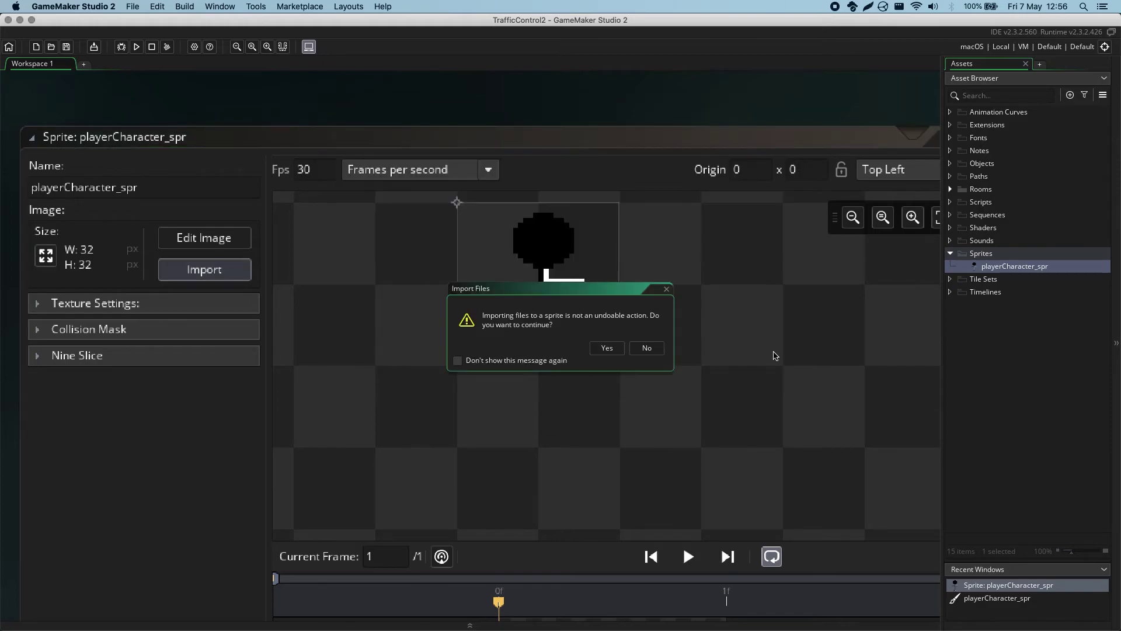
pyautogui.moveTo(514, 296); pyautogui.dragTo(486, 254)
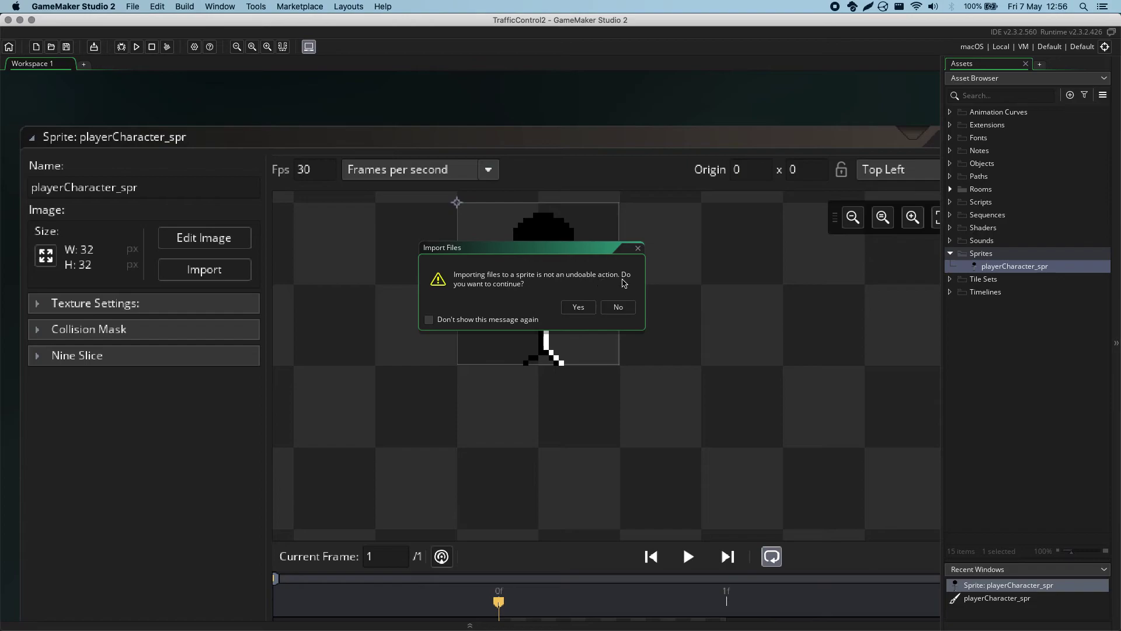
pyautogui.moveTo(552, 283); pyautogui.dragTo(380, 291)
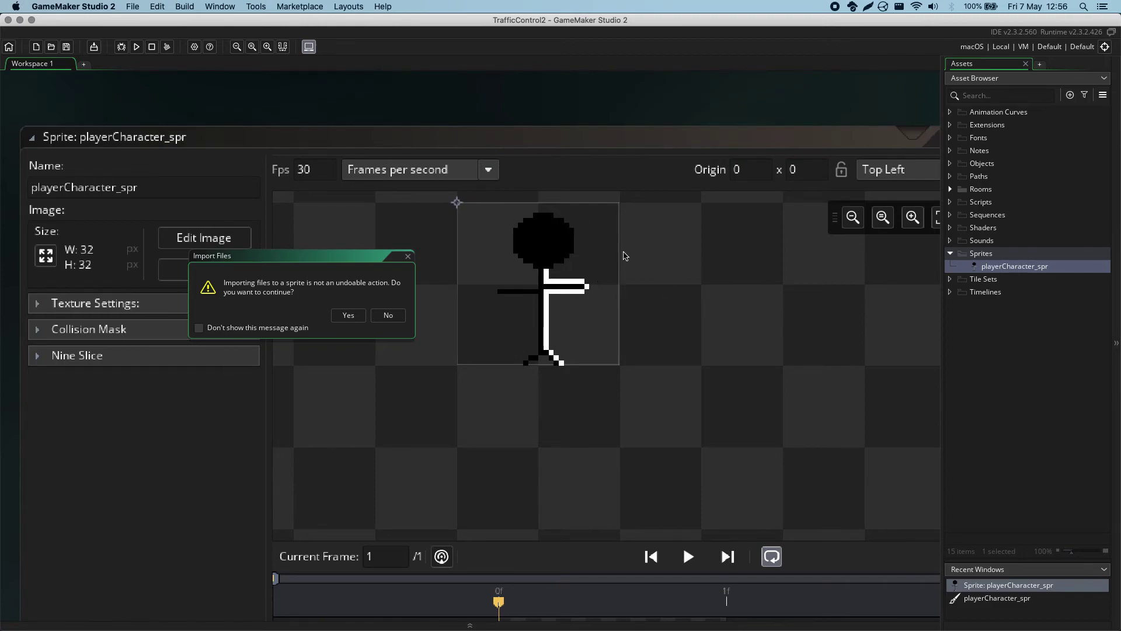
pyautogui.click(334, 267)
pyautogui.moveTo(356, 269); pyautogui.dragTo(386, 304)
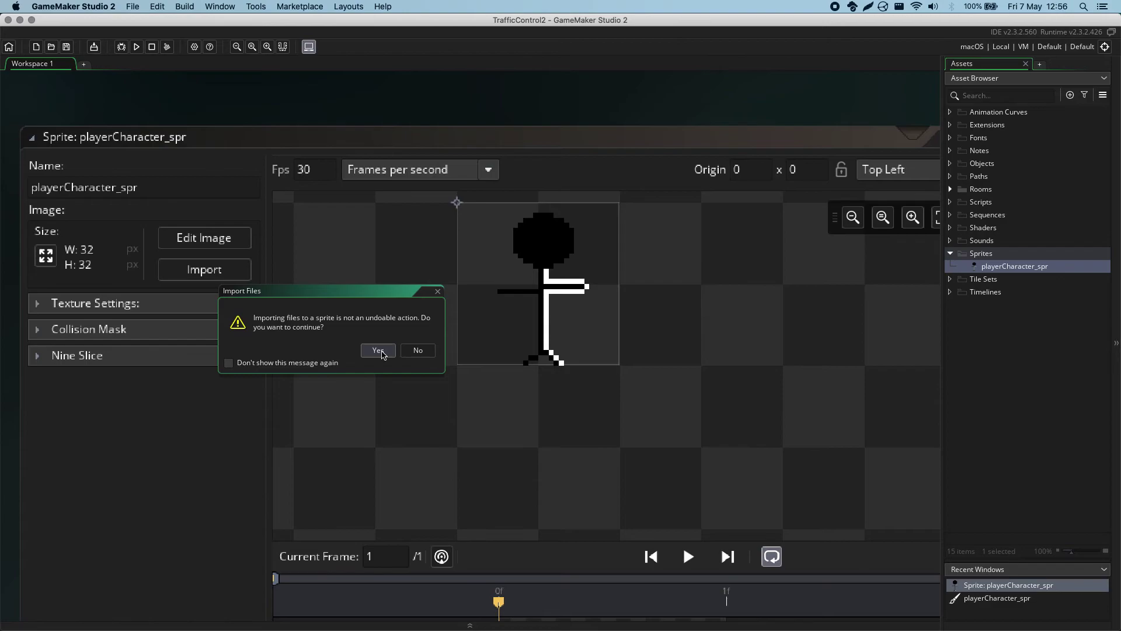
# Step: Confirm the Player.png import, then import the outlined worker image over it
pyautogui.click(380, 351)
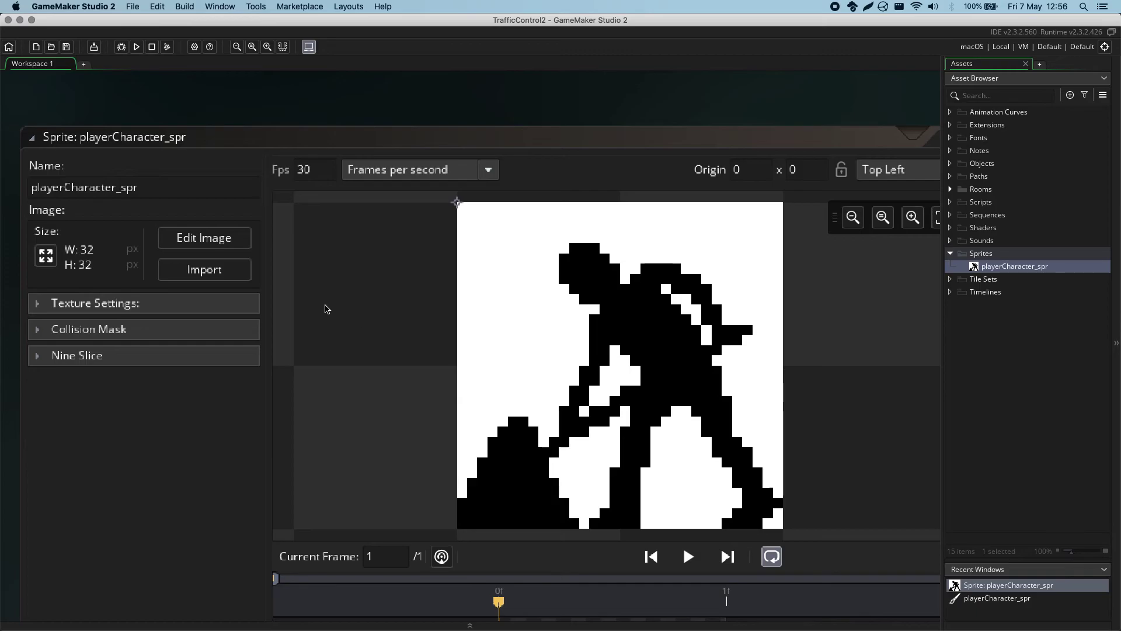
pyautogui.click(220, 275)
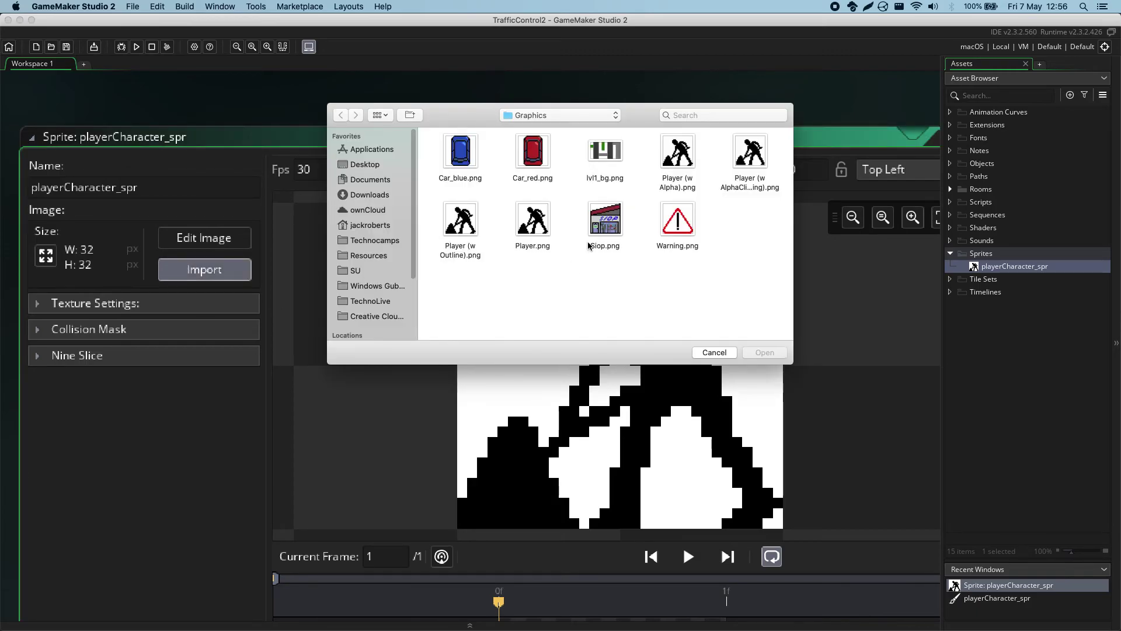
pyautogui.click(671, 167)
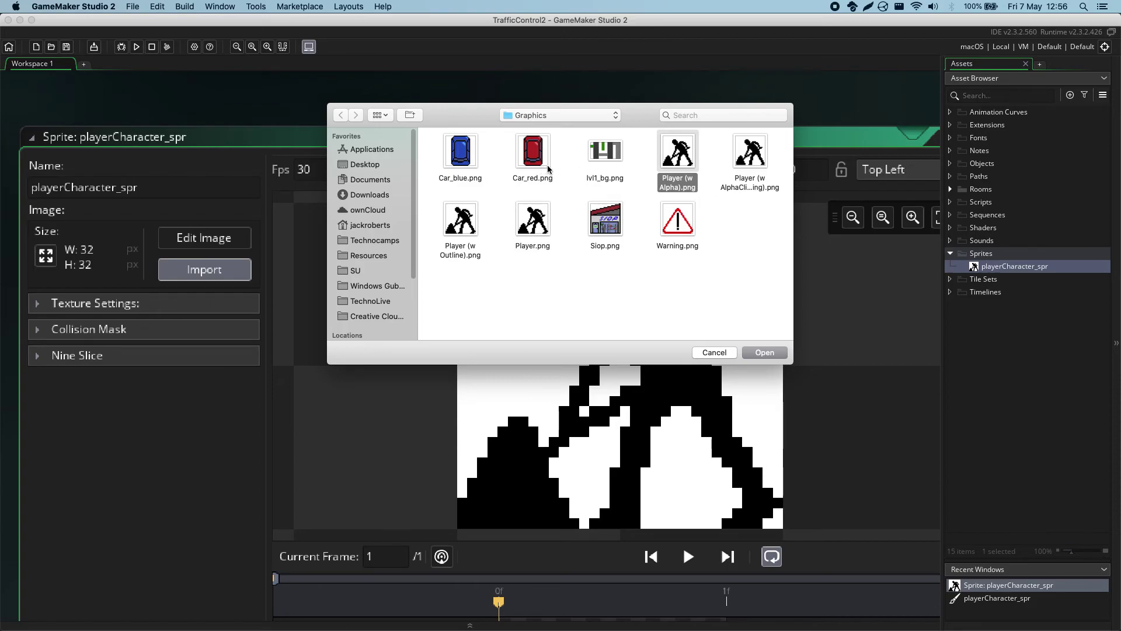
pyautogui.click(451, 227)
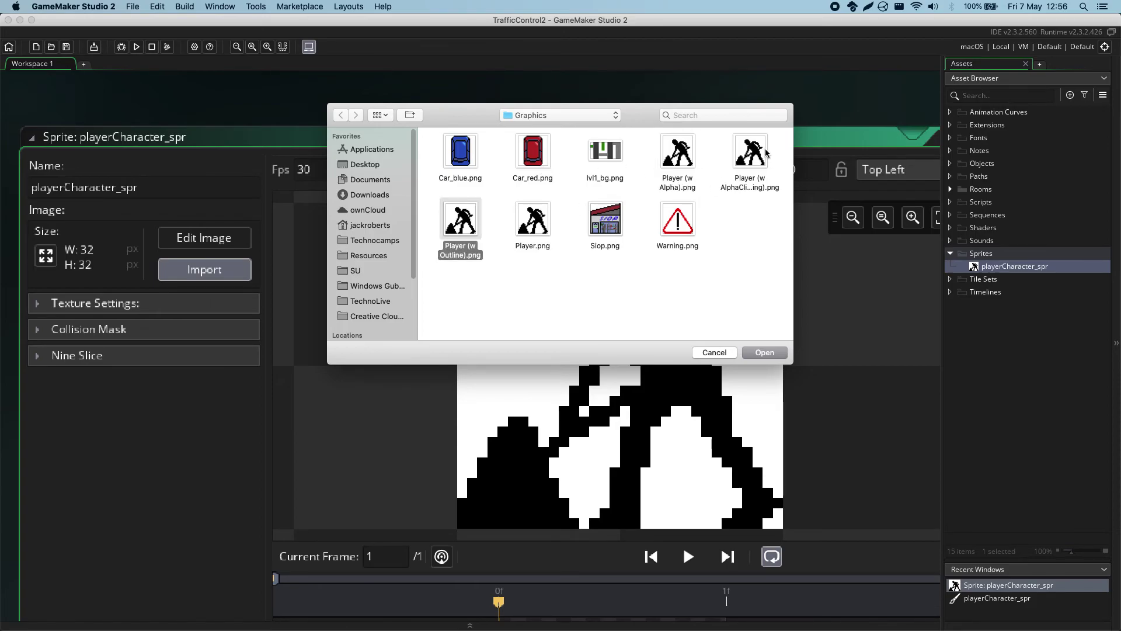
pyautogui.click(762, 351)
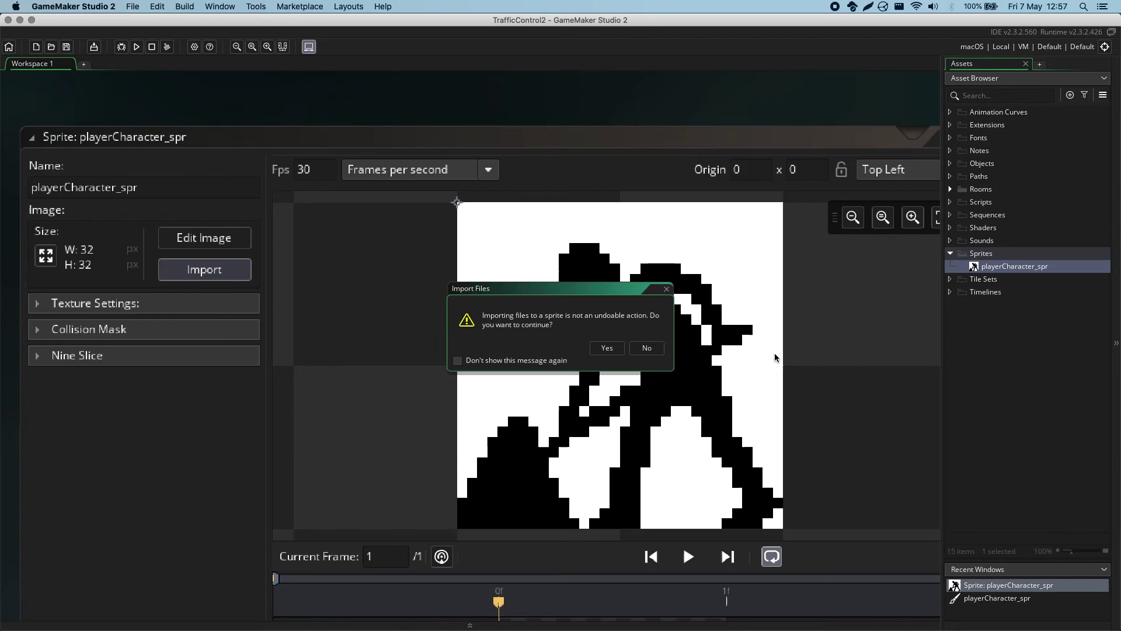
pyautogui.click(605, 349)
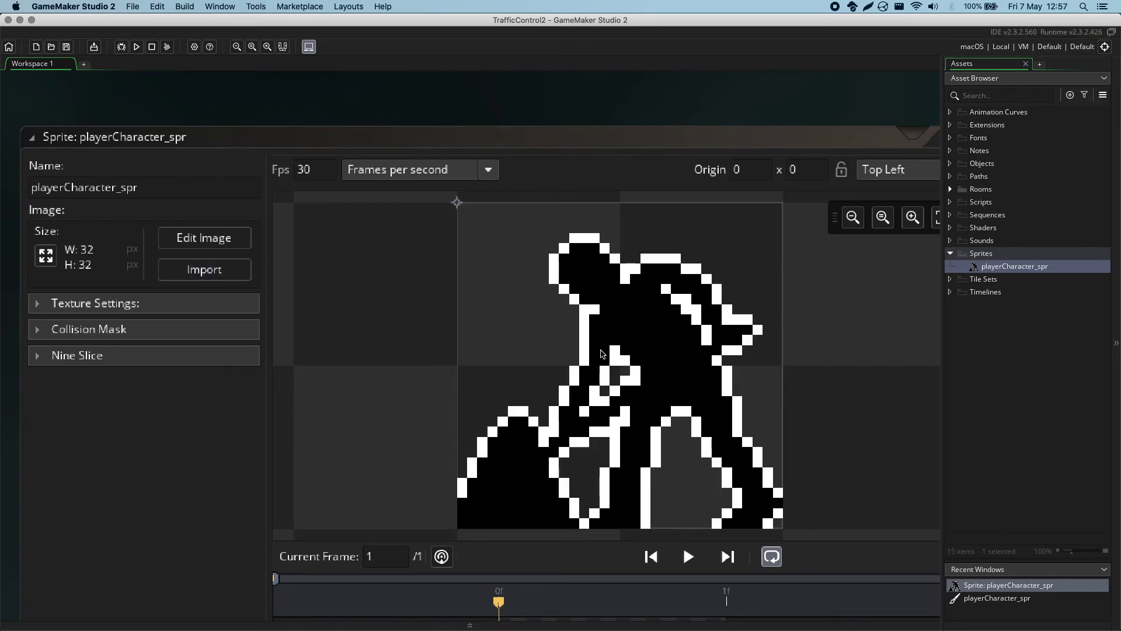
# Step: Import the alpha-clipped worker image, accepting the replacement warning
pyautogui.click(188, 275)
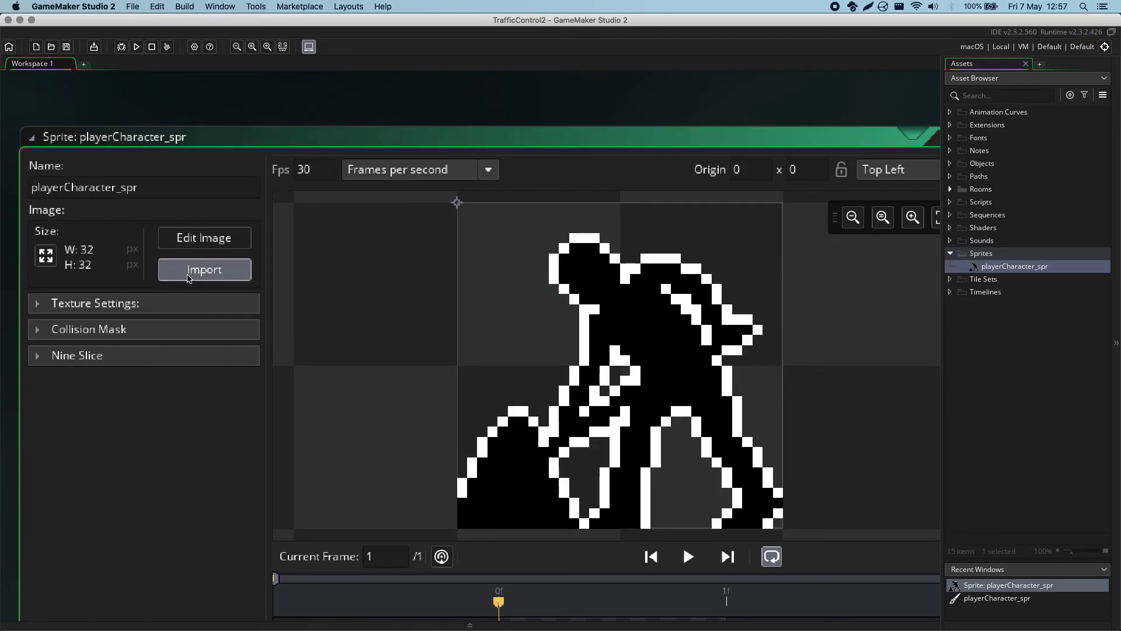
pyautogui.click(753, 158)
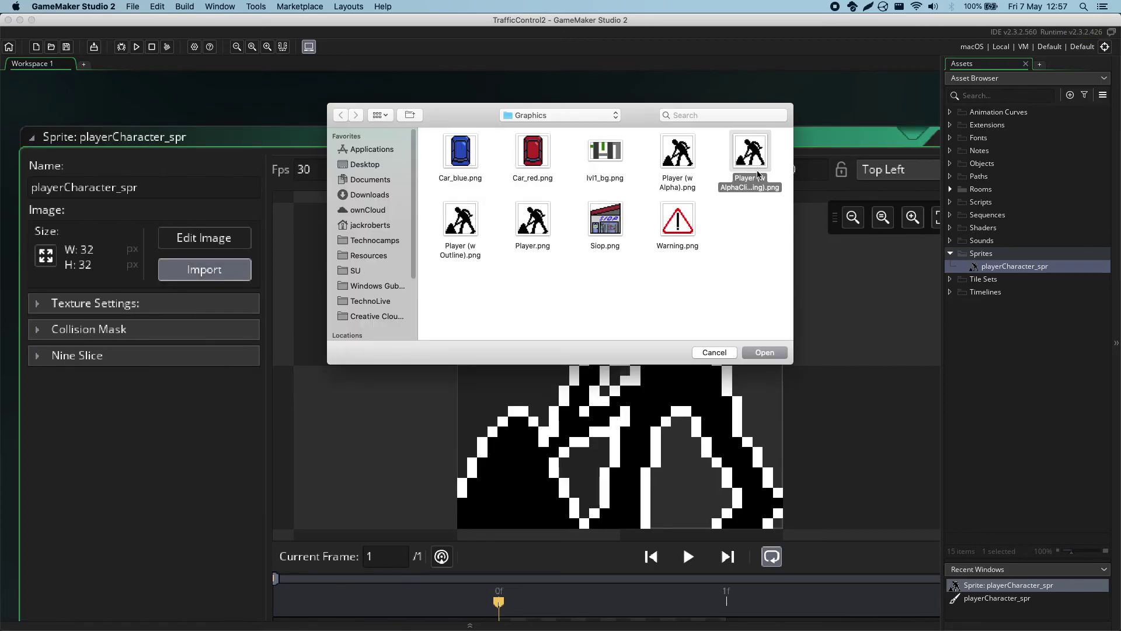
pyautogui.click(761, 353)
pyautogui.click(604, 350)
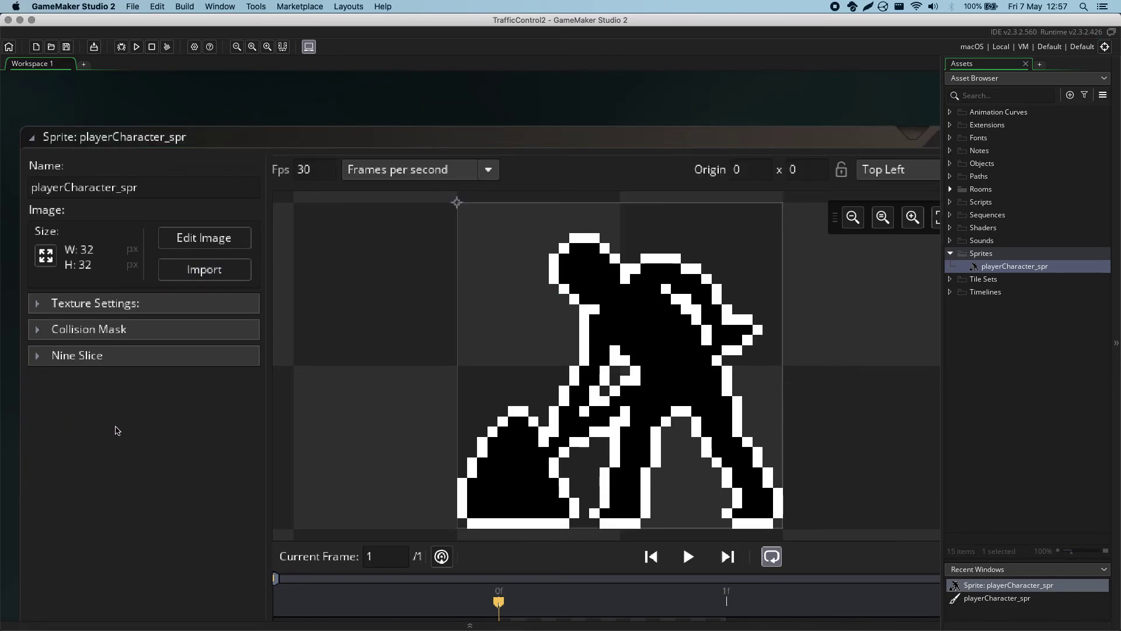
# Step: Zoom the workspace out and close the playerCharacter_spr sprite editor
pyautogui.click(147, 444)
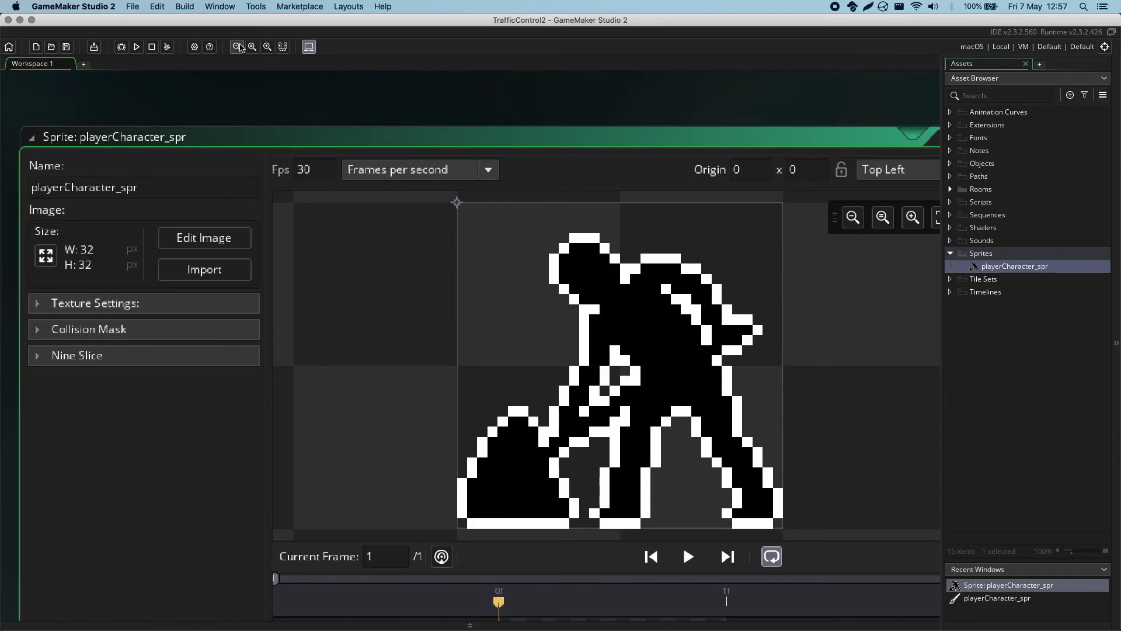
pyautogui.click(237, 46)
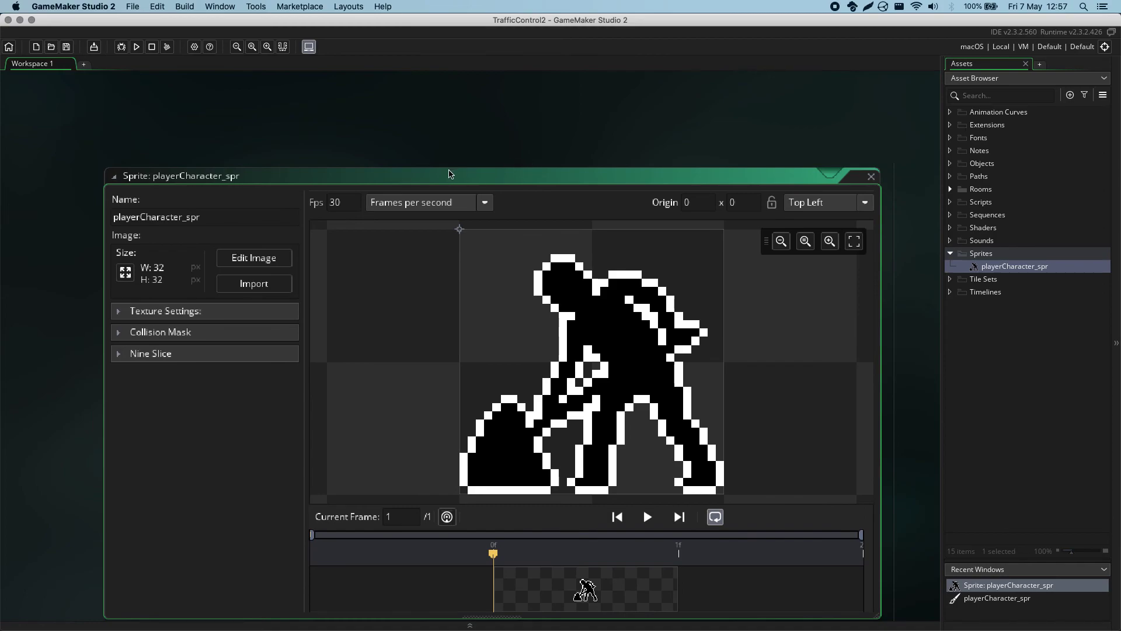
pyautogui.keyDown('ctrl'); pyautogui.scroll(1, 449, 174); pyautogui.keyUp('ctrl')
pyautogui.keyDown('ctrl'); pyautogui.scroll(-1, 450, 174); pyautogui.keyUp('ctrl')
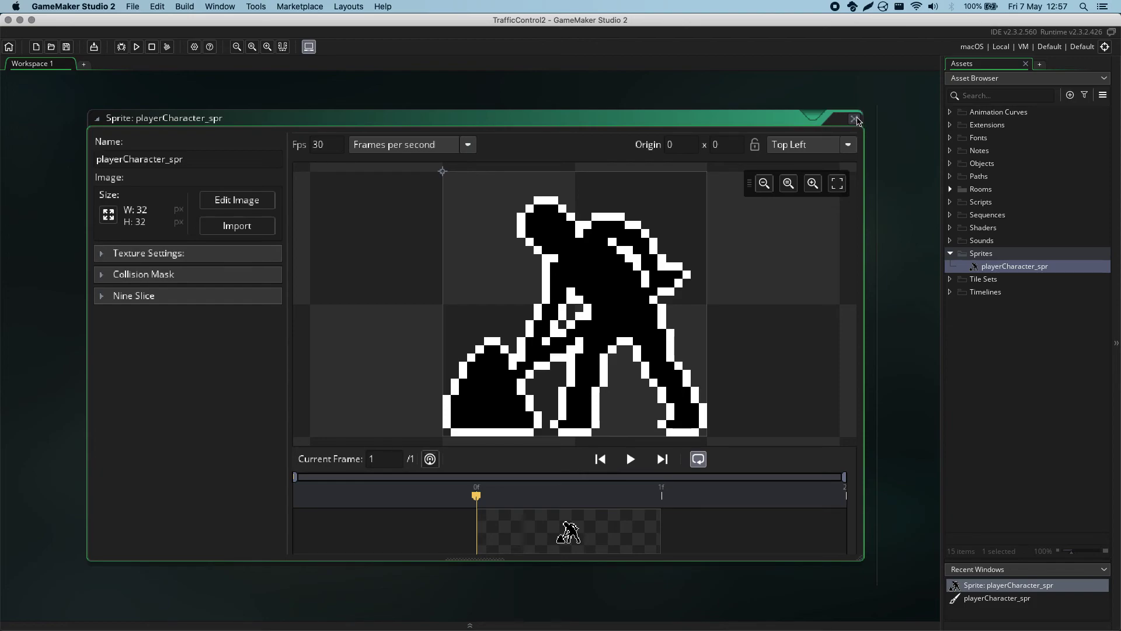
pyautogui.click(855, 120)
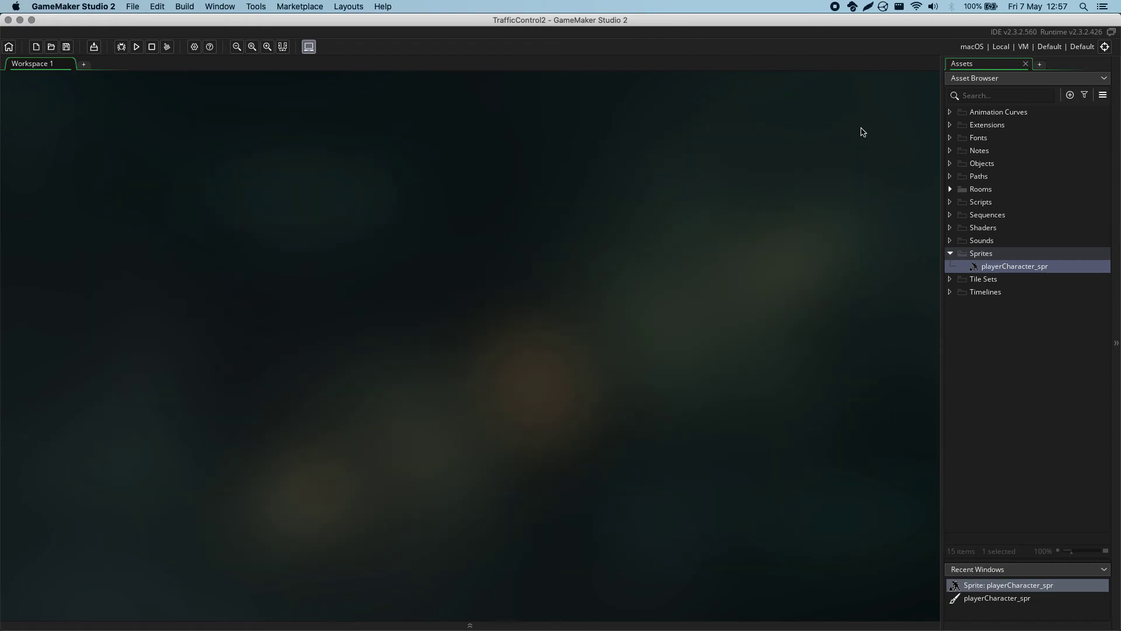
# Step: Create a new 64×64 sprite, Sprite2, in the Sprites folder and select its Name field
pyautogui.click(988, 254)
pyautogui.rightClick(988, 255)
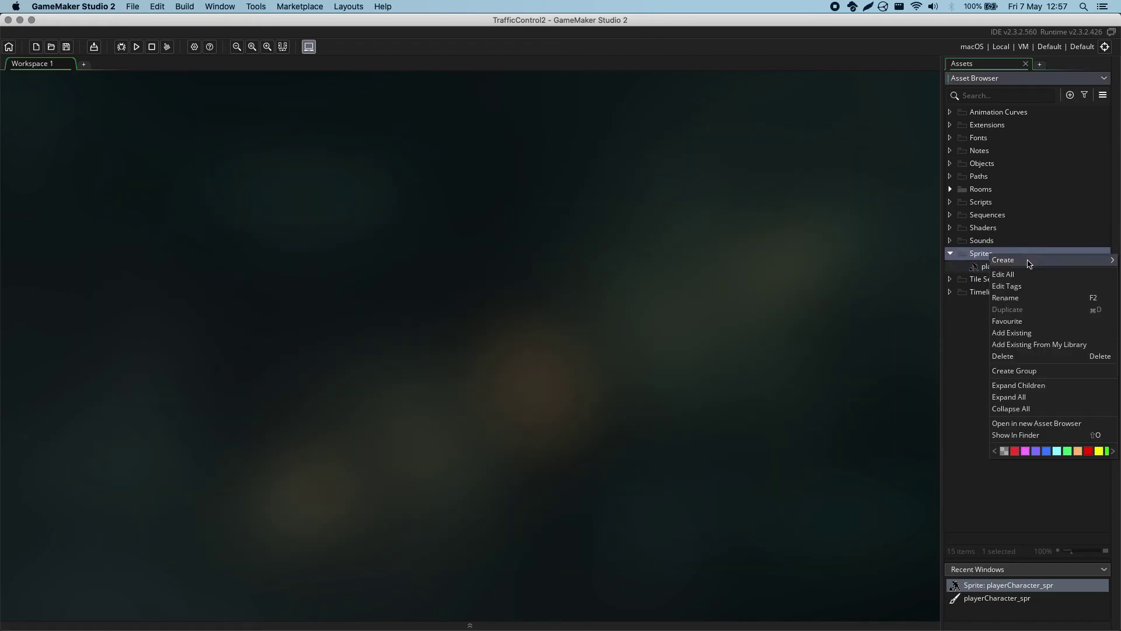
pyautogui.moveTo(1004, 260)
pyautogui.click(806, 253)
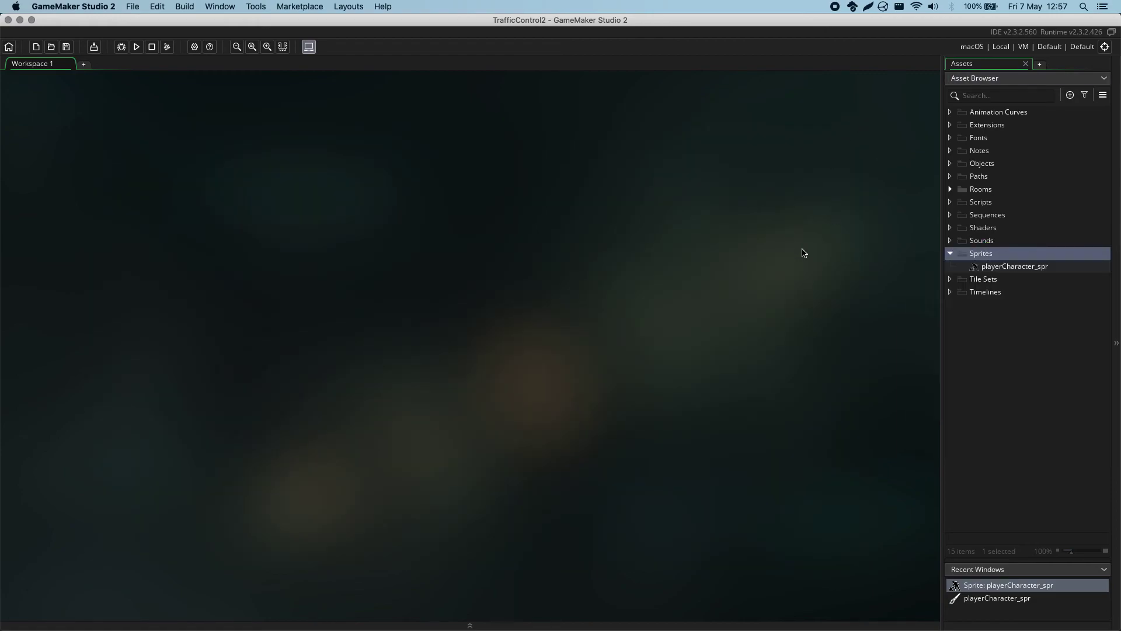
pyautogui.click(974, 257)
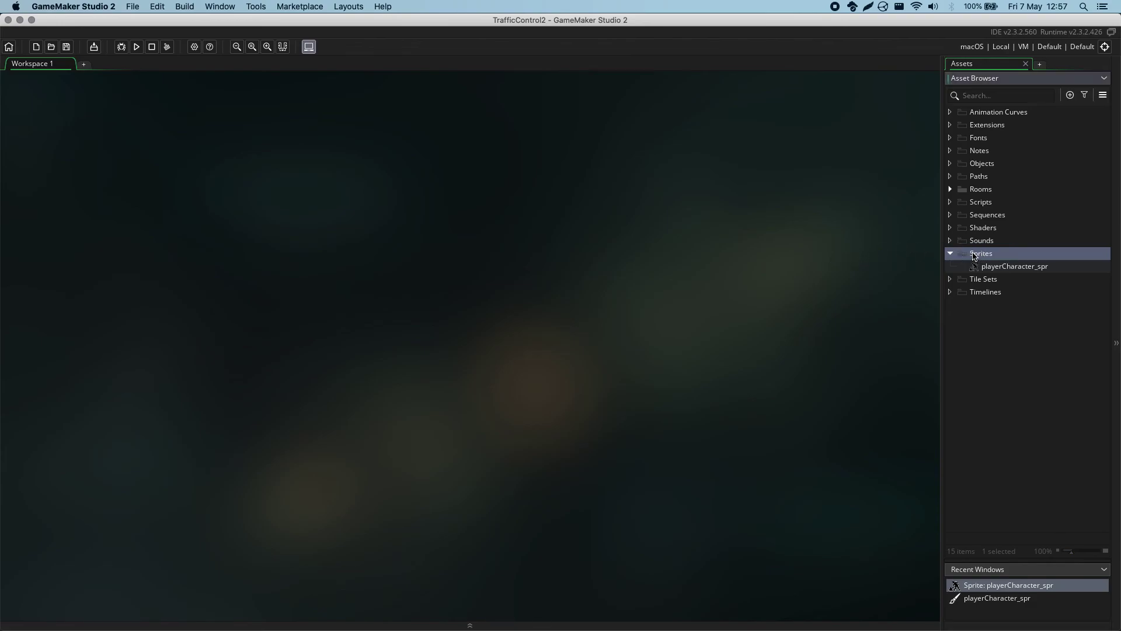
pyautogui.rightClick(1026, 254)
pyautogui.moveTo(937, 258)
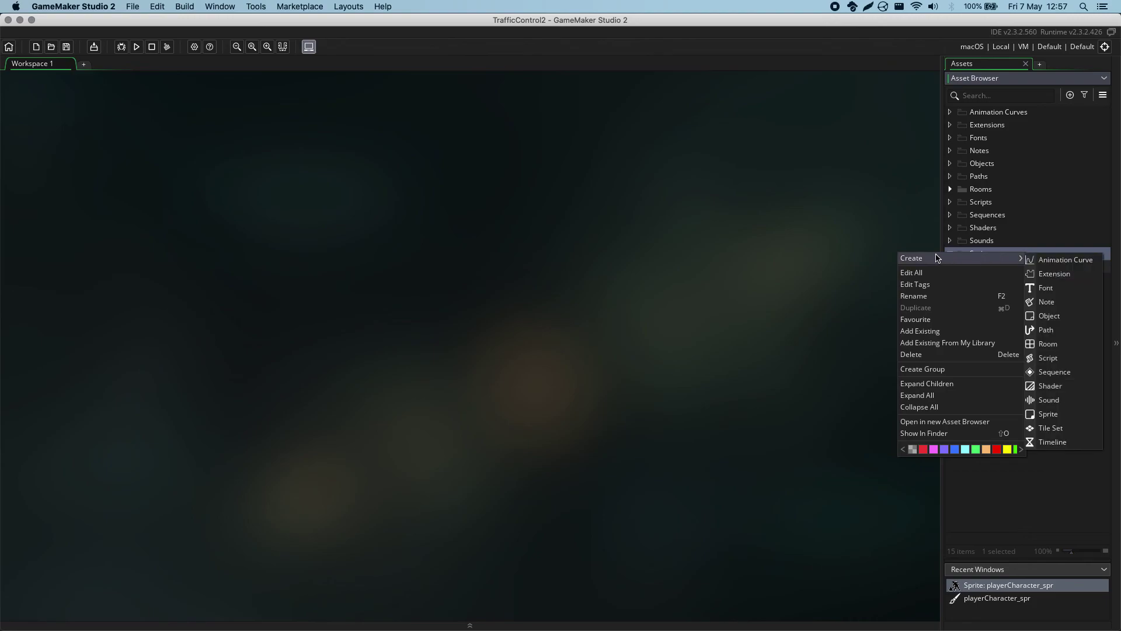
pyautogui.click(1048, 413)
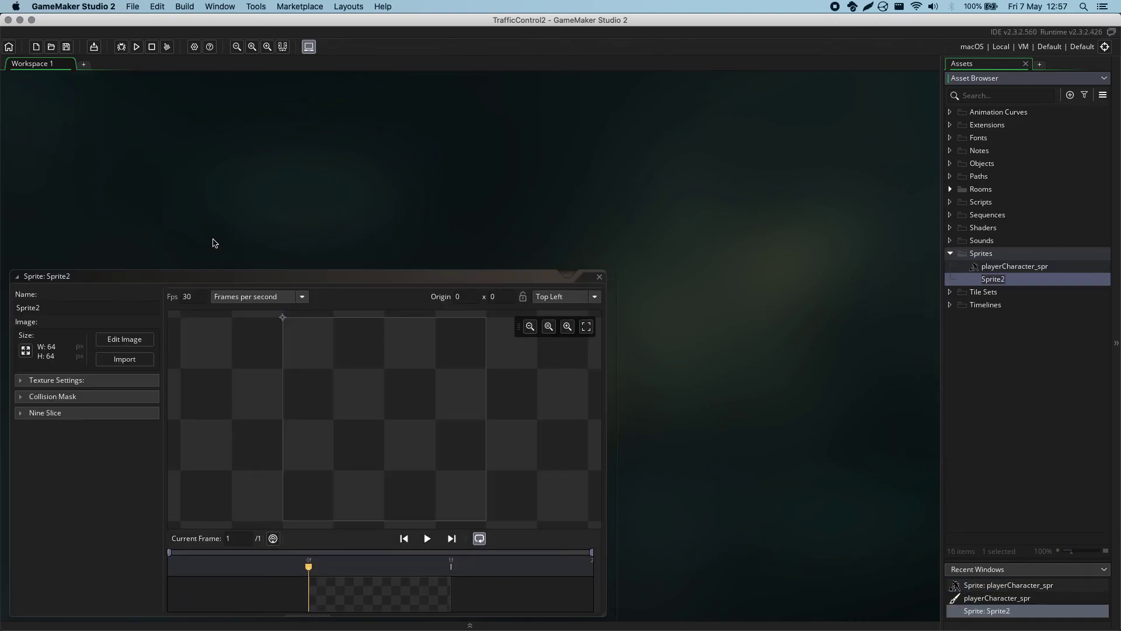
pyautogui.click(266, 47)
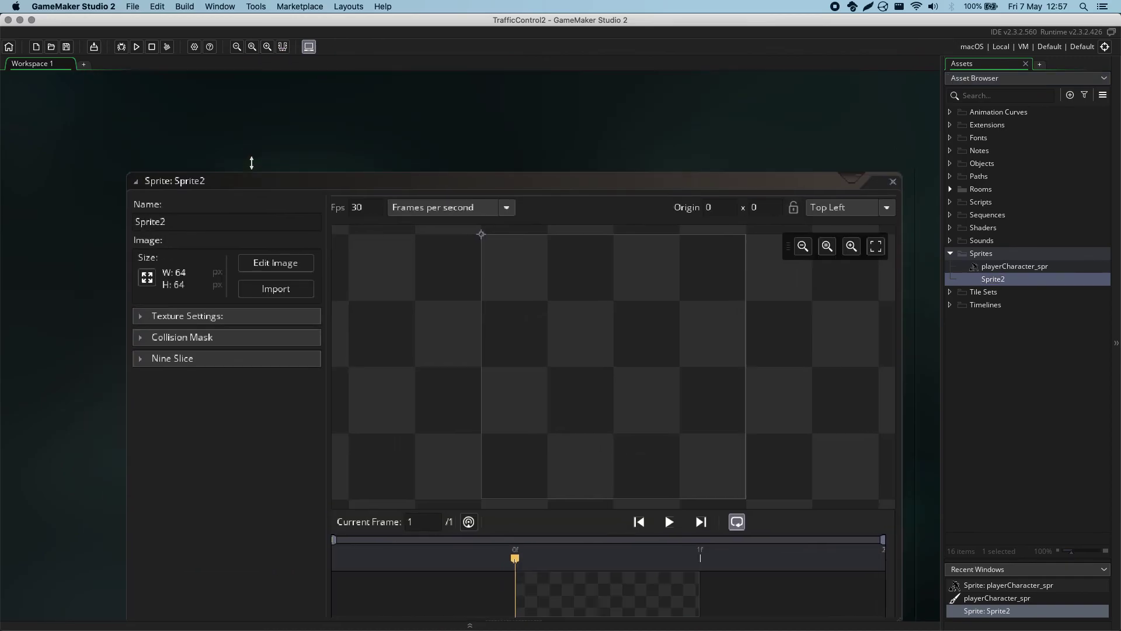
pyautogui.click(214, 214)
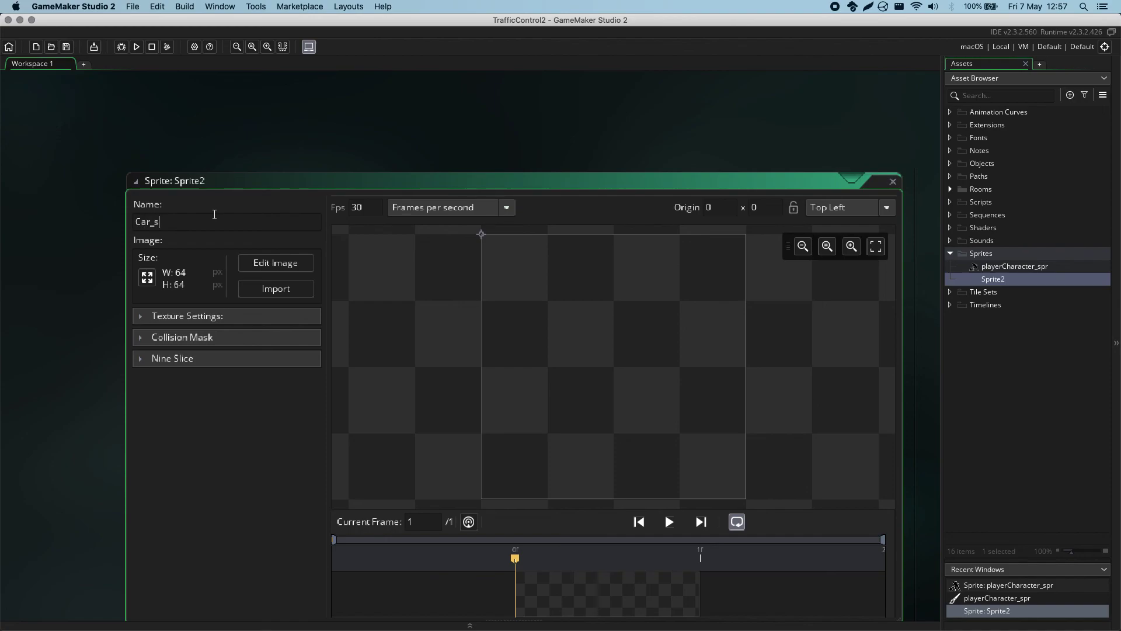
# Step: Name the sprite Car_spr and import Car_blue.png as its 128×128 blue car image
pyautogui.press('Return')
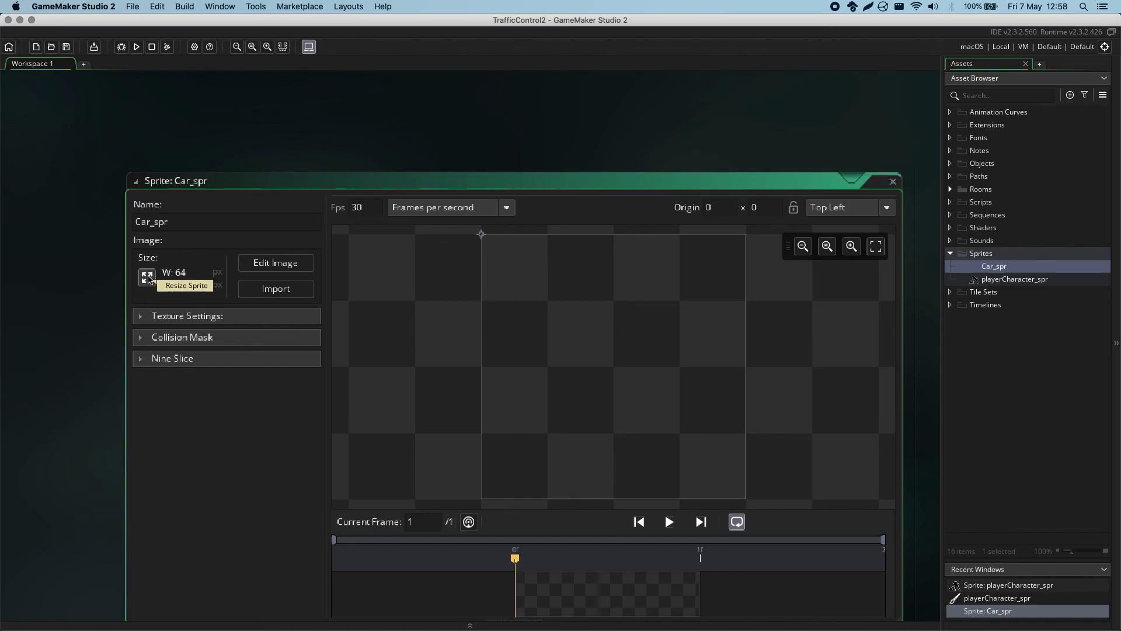
pyautogui.click(269, 294)
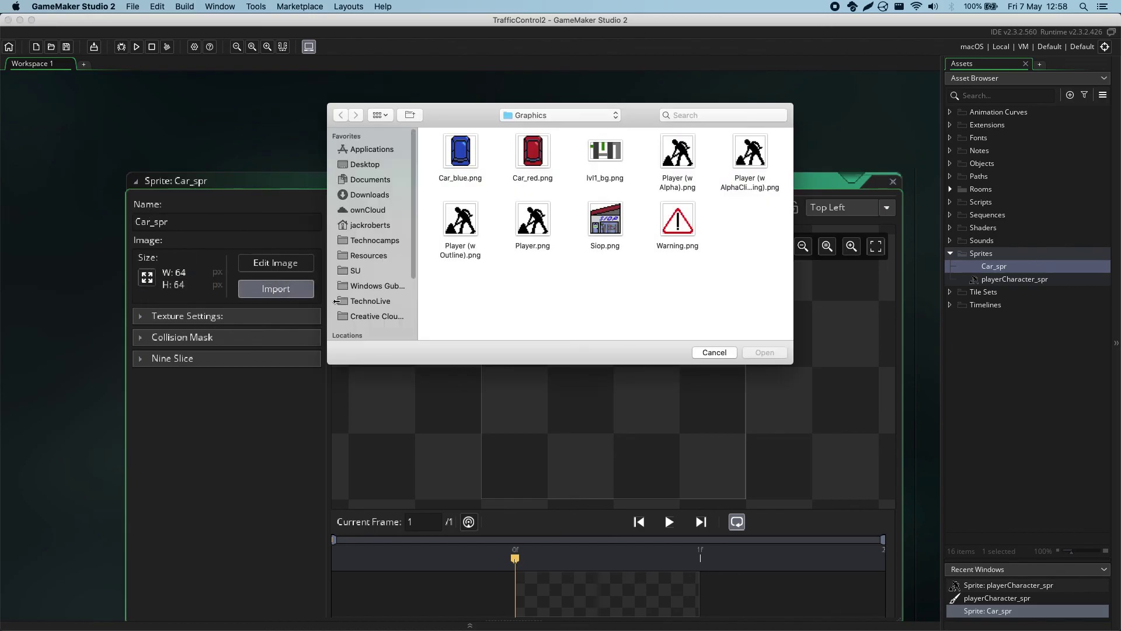
pyautogui.click(467, 155)
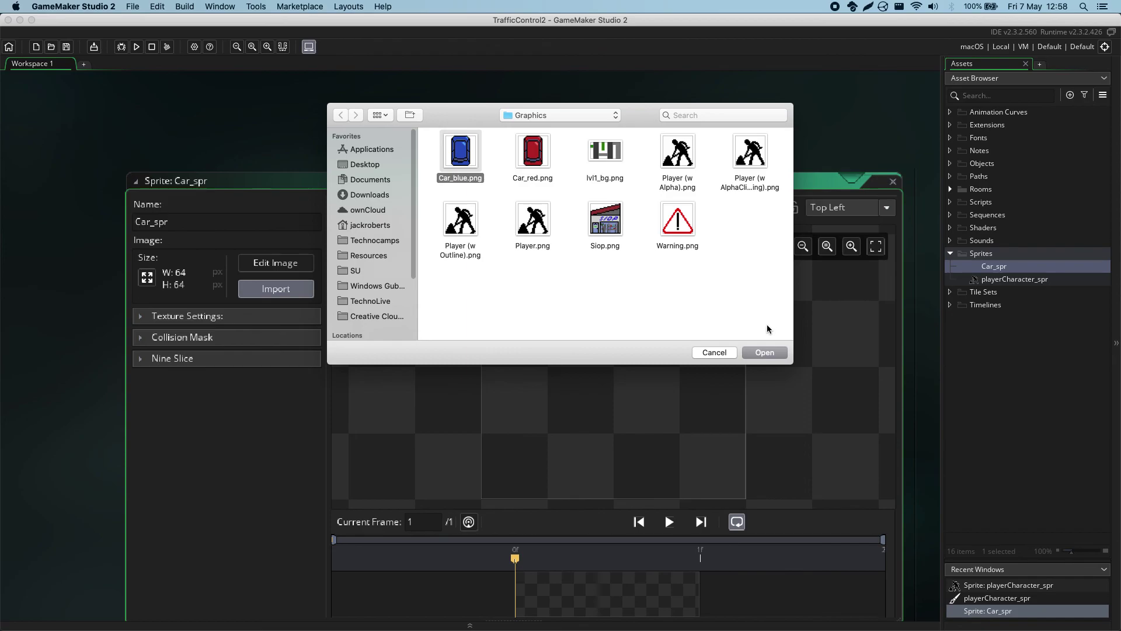
pyautogui.click(765, 352)
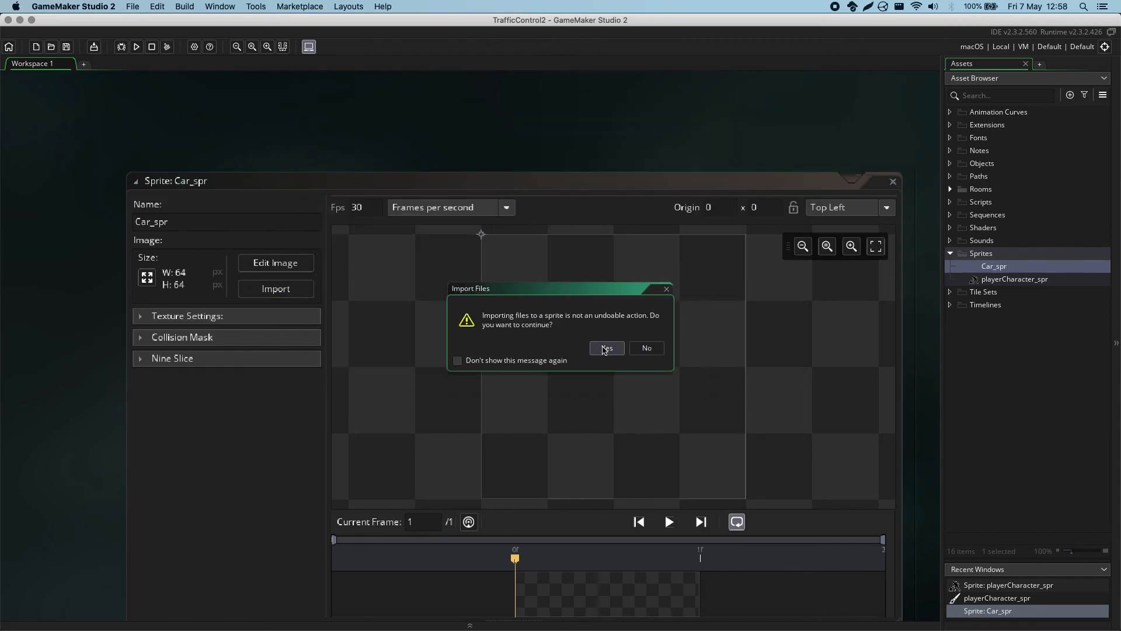
pyautogui.click(605, 349)
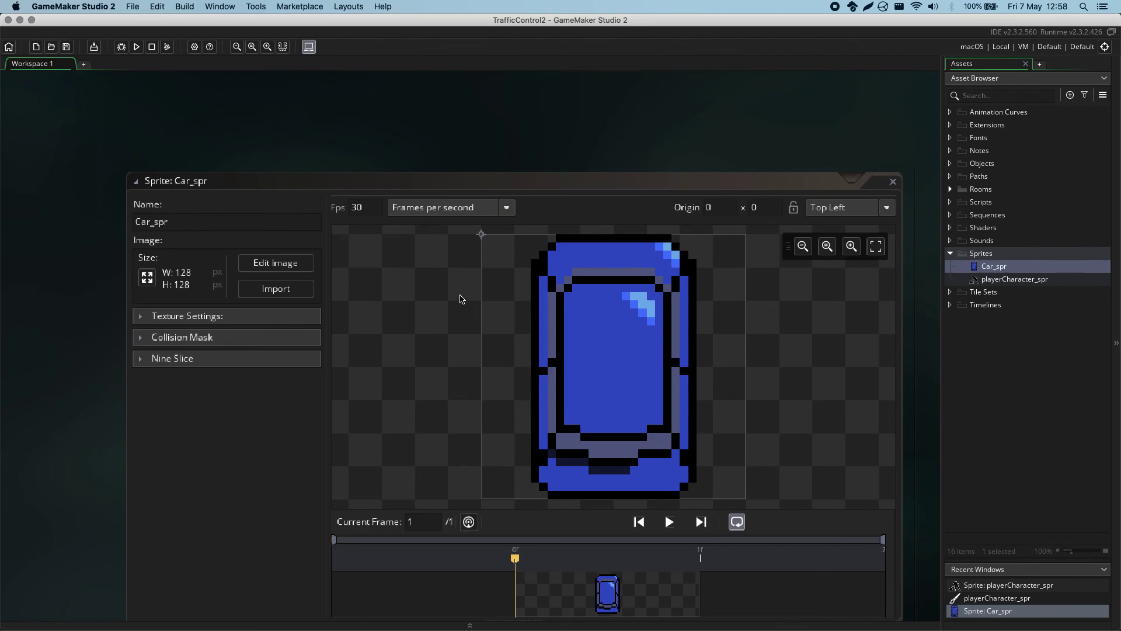